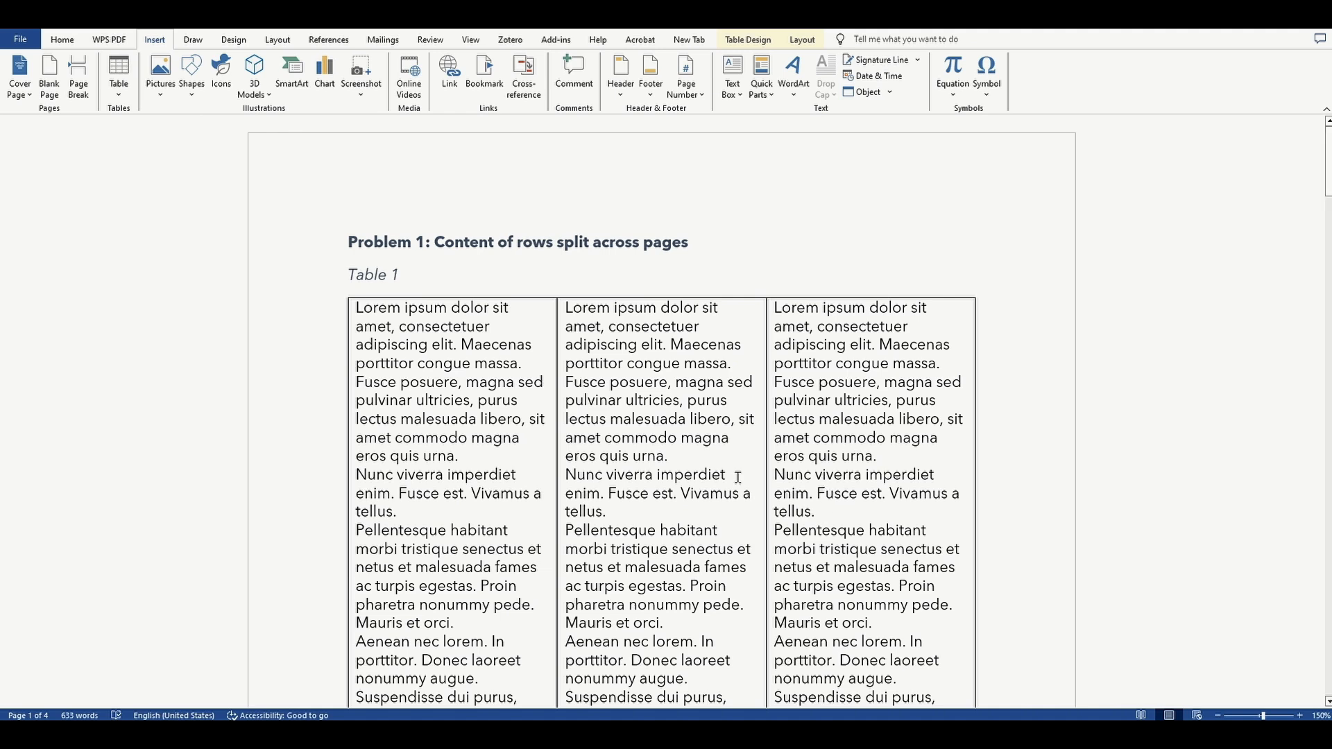
Step: Examine how the long text row of Table 1 splits across the first and second pages
scroll(707, 473, down, 2)
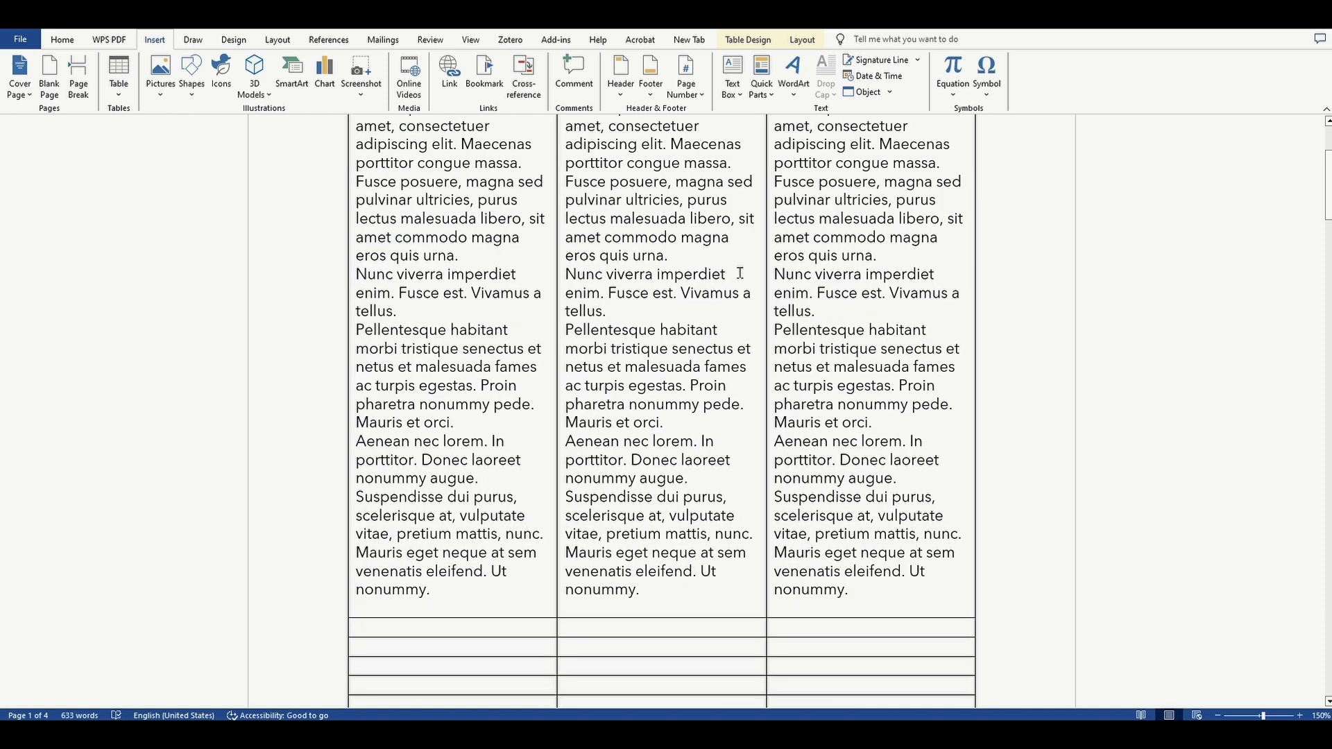
scroll(748, 478, down, 4)
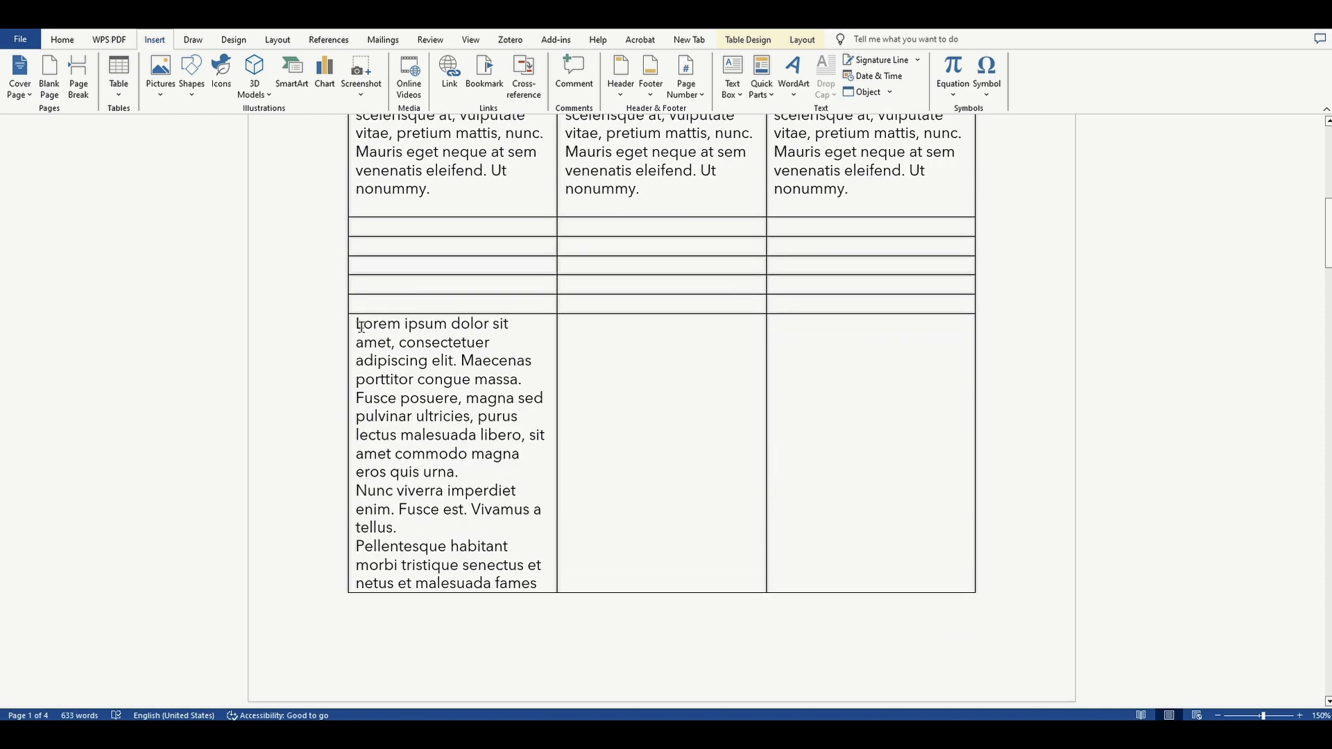
scroll(540, 560, down, 3)
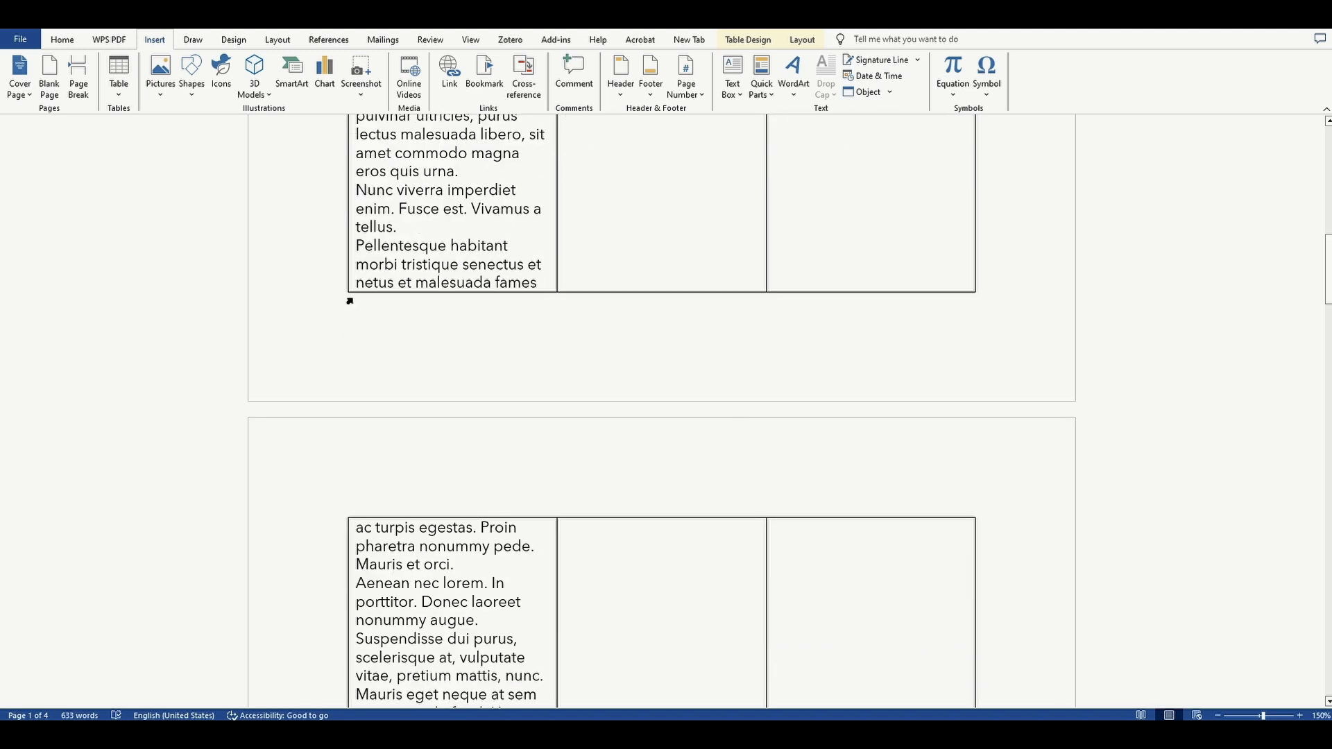
scroll(450, 333, down, 2)
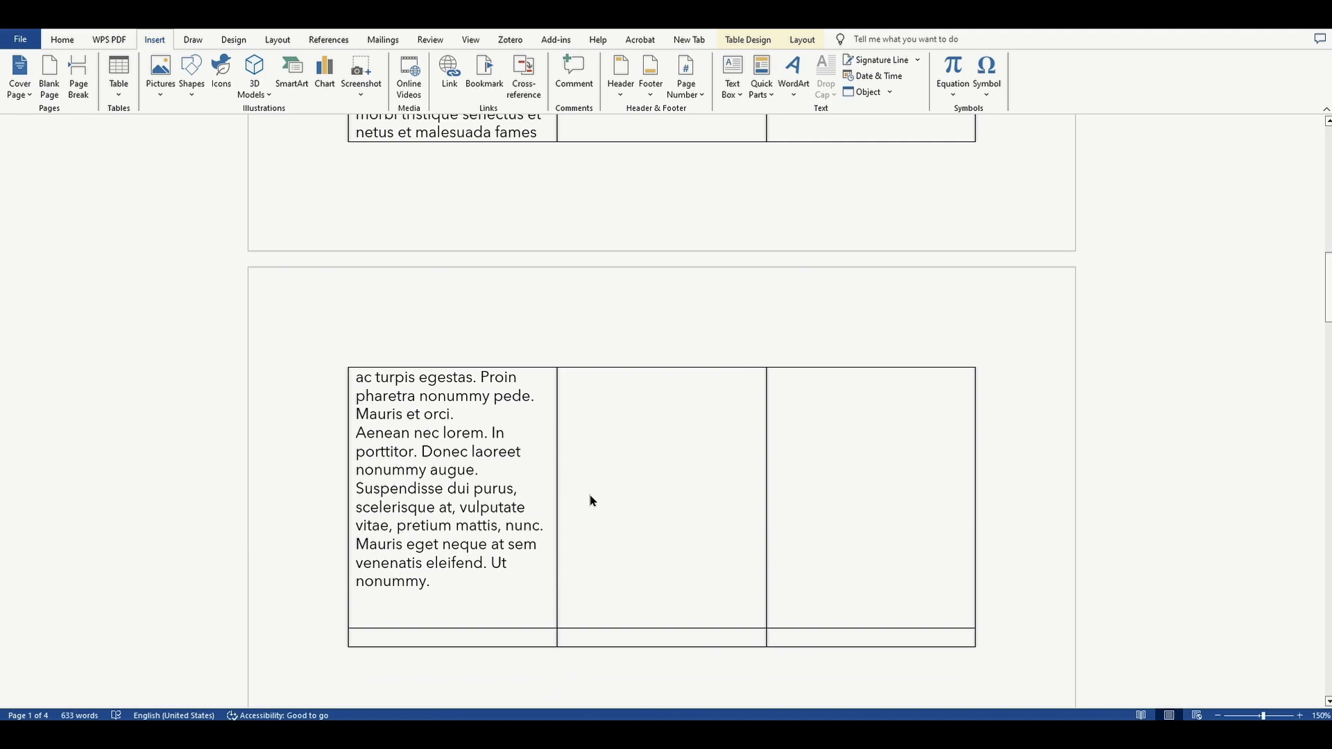
scroll(590, 501, down, 2)
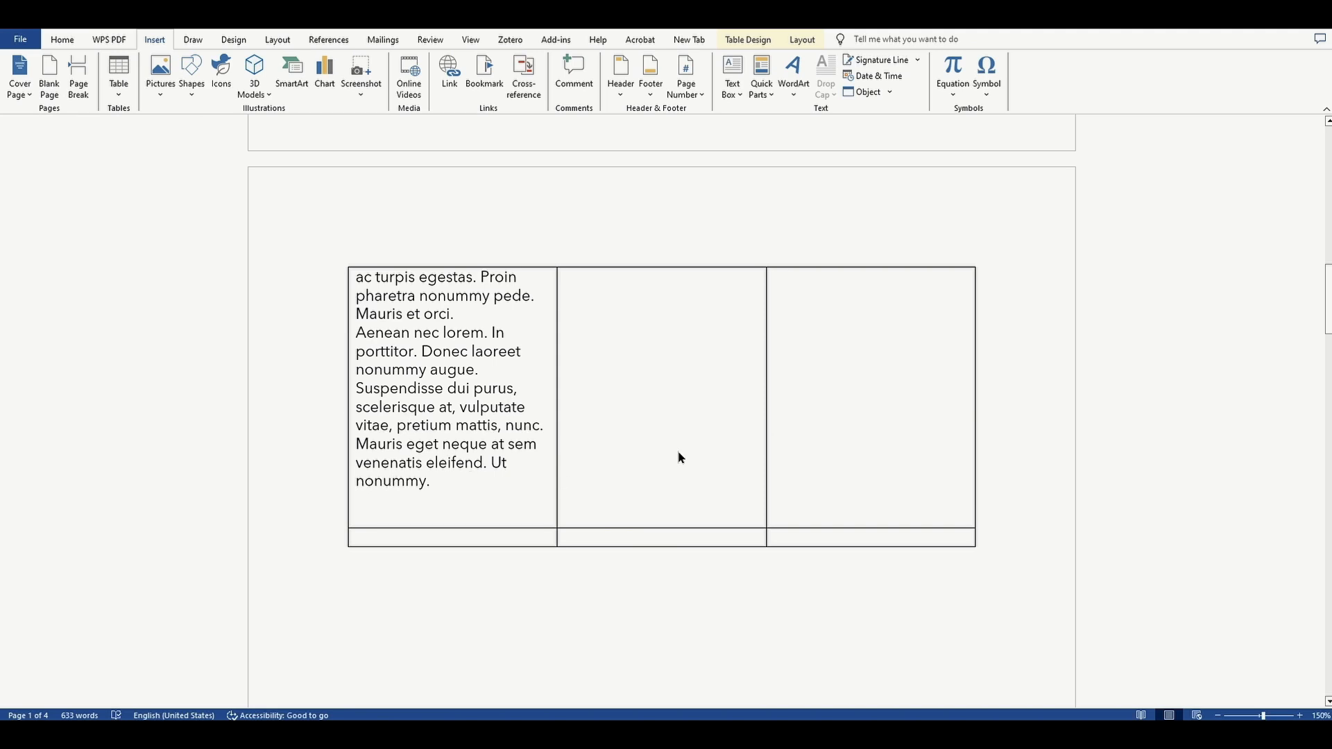
scroll(678, 457, up, 3)
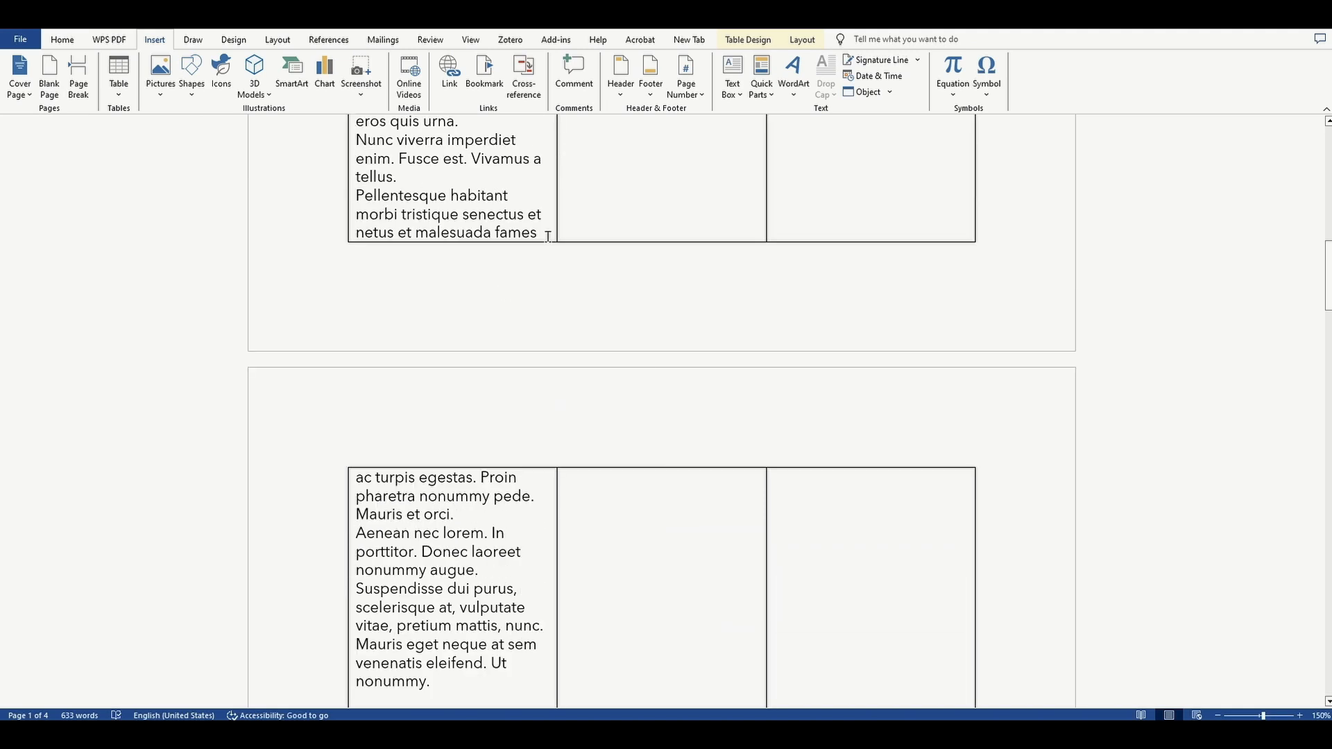
scroll(548, 264, up, 3)
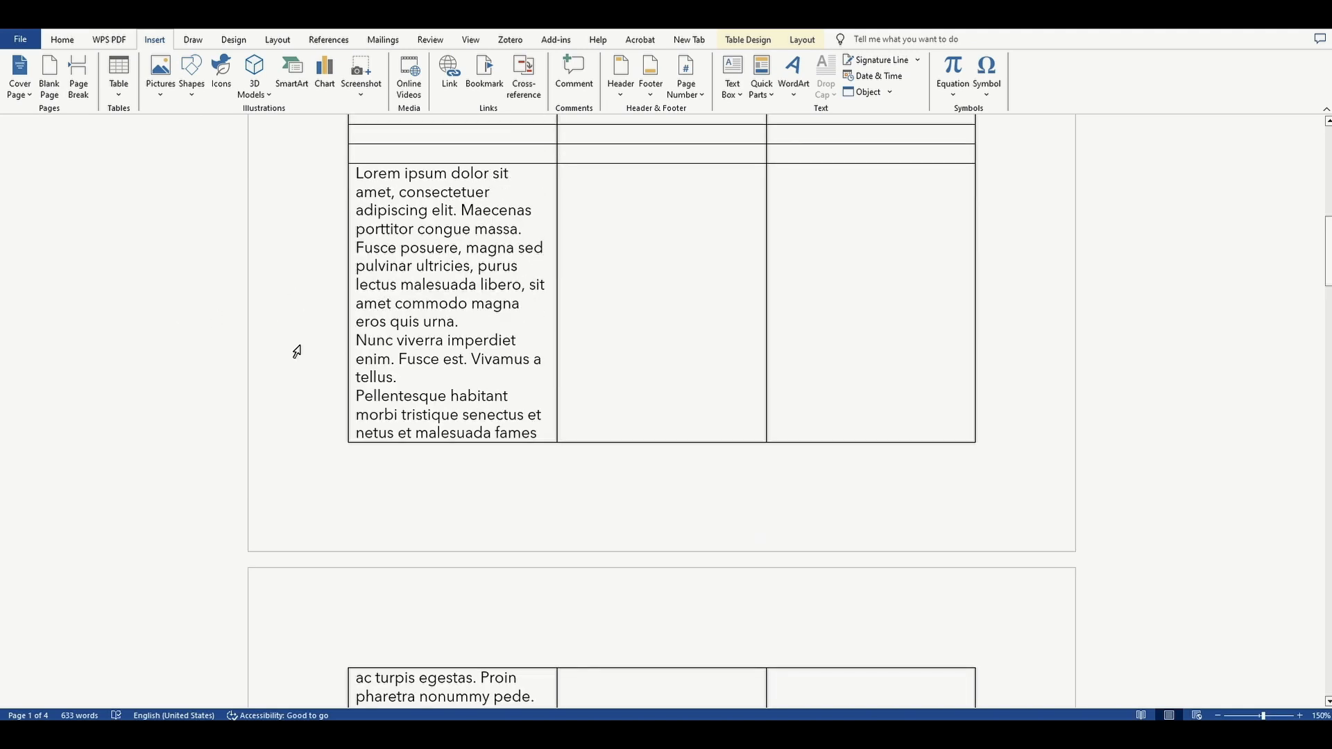
scroll(396, 364, up, 11)
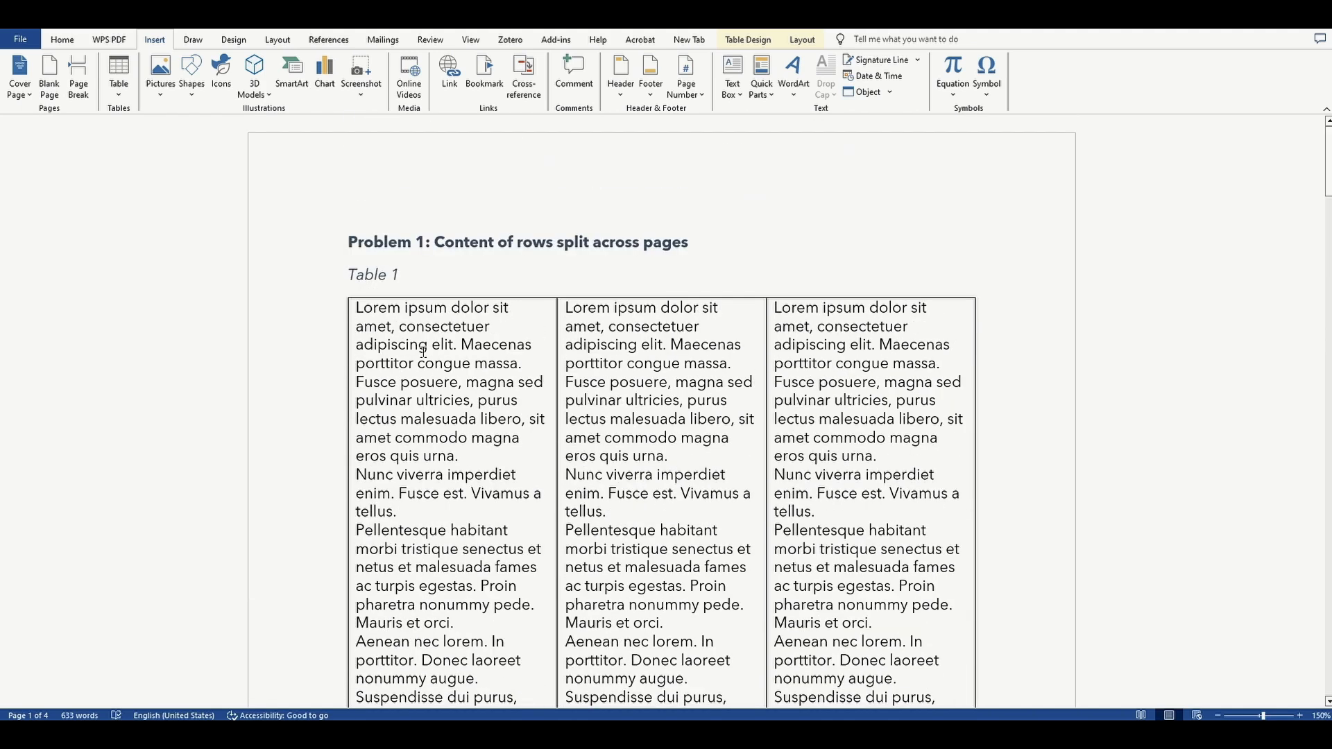
Step: Turn off "Allow row to break across pages" for all rows of Table 1 and check the long row's placement
click(406, 344)
click(339, 293)
right_click(339, 294)
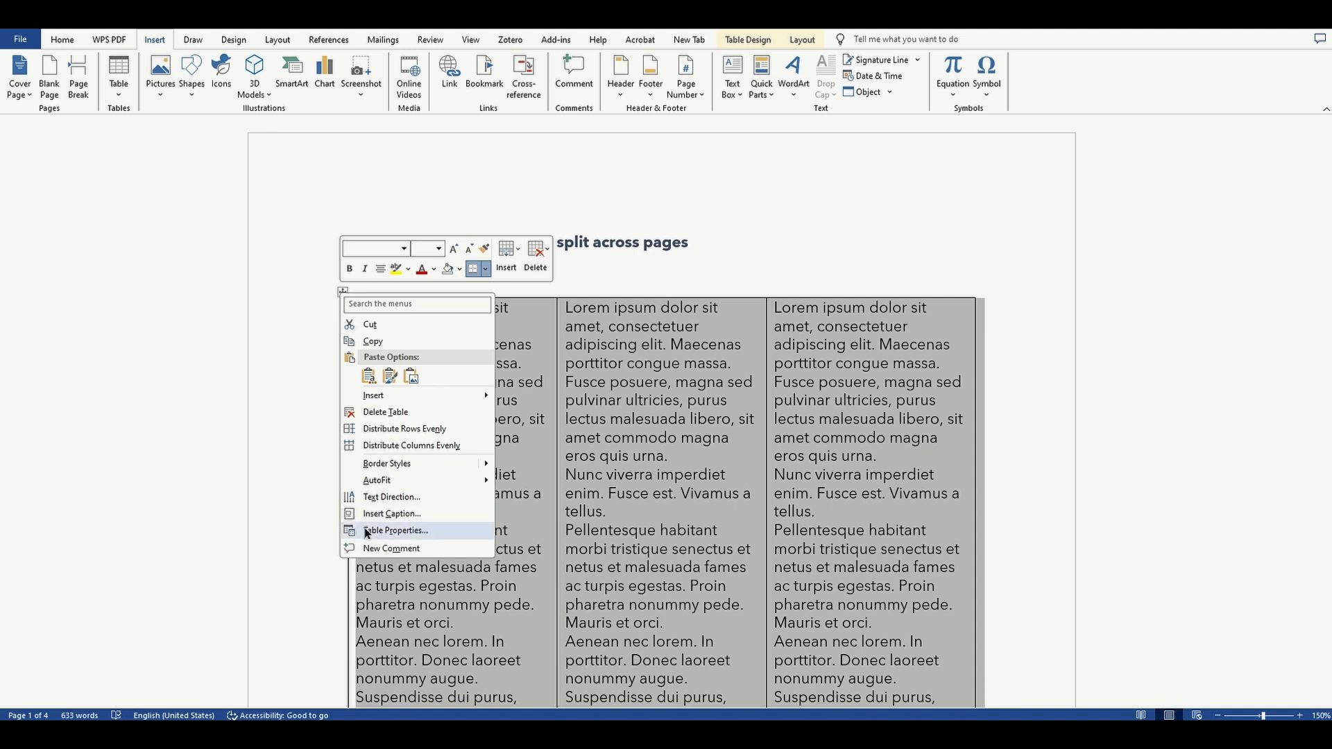
click(395, 531)
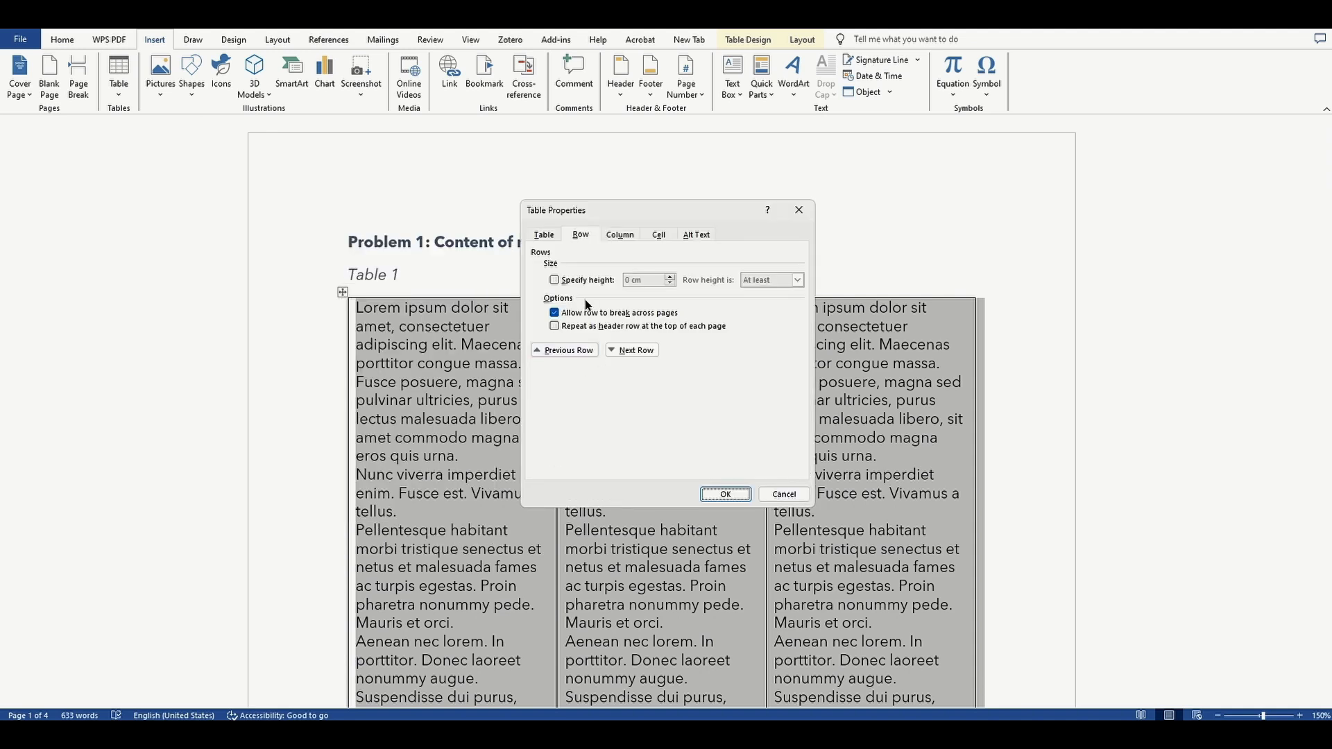
click(545, 237)
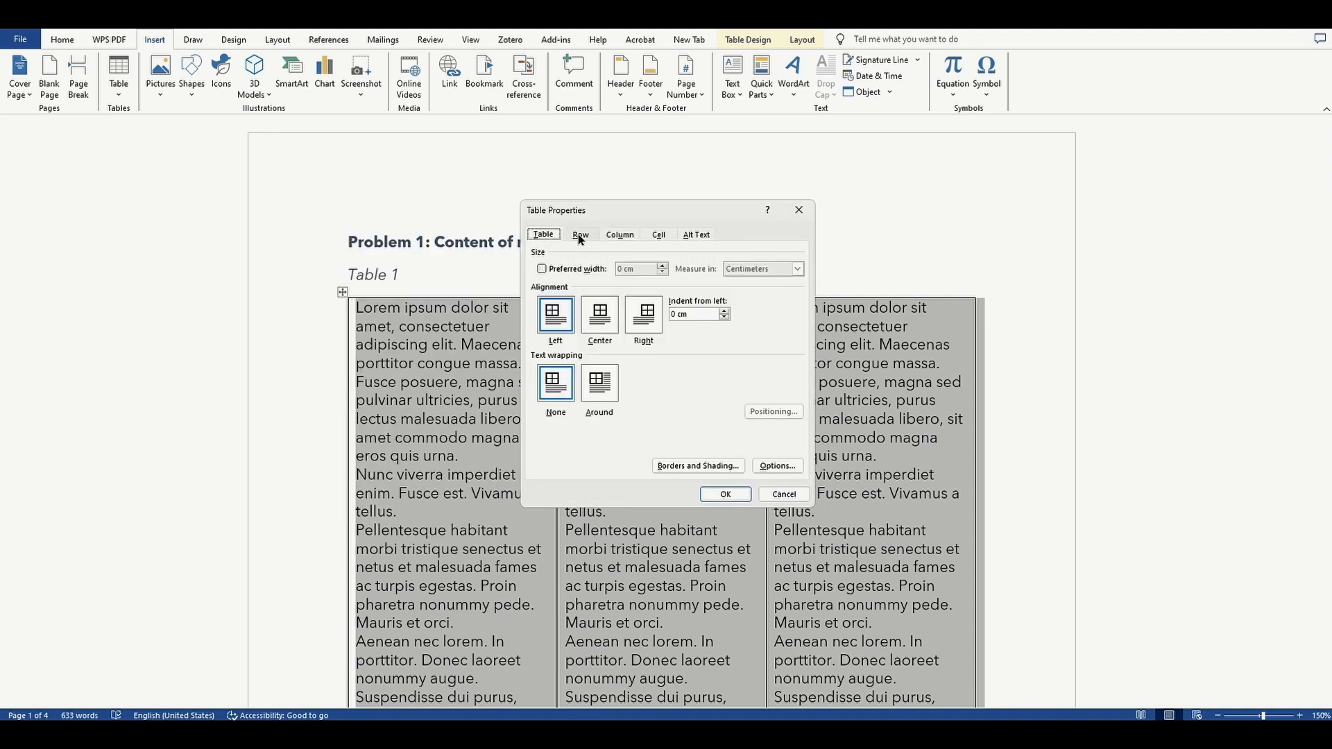
click(581, 237)
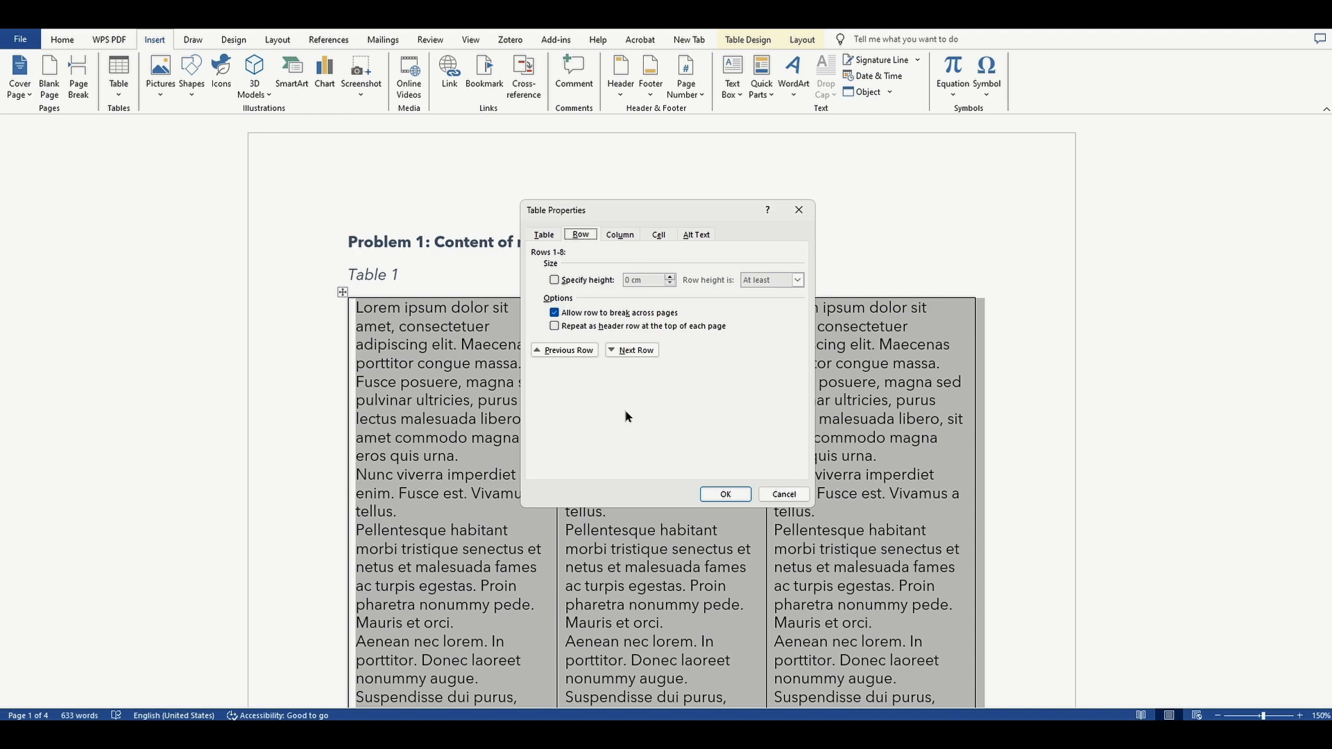
click(569, 314)
click(736, 496)
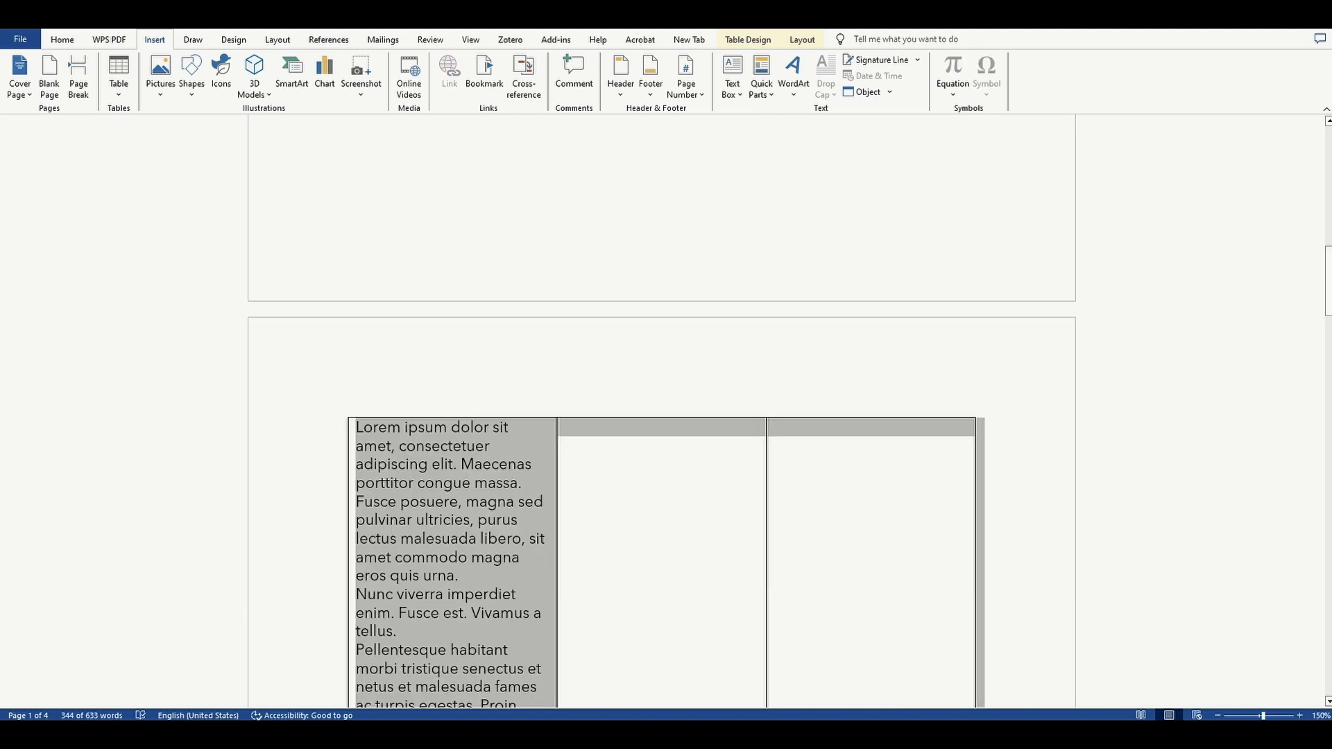
click(434, 345)
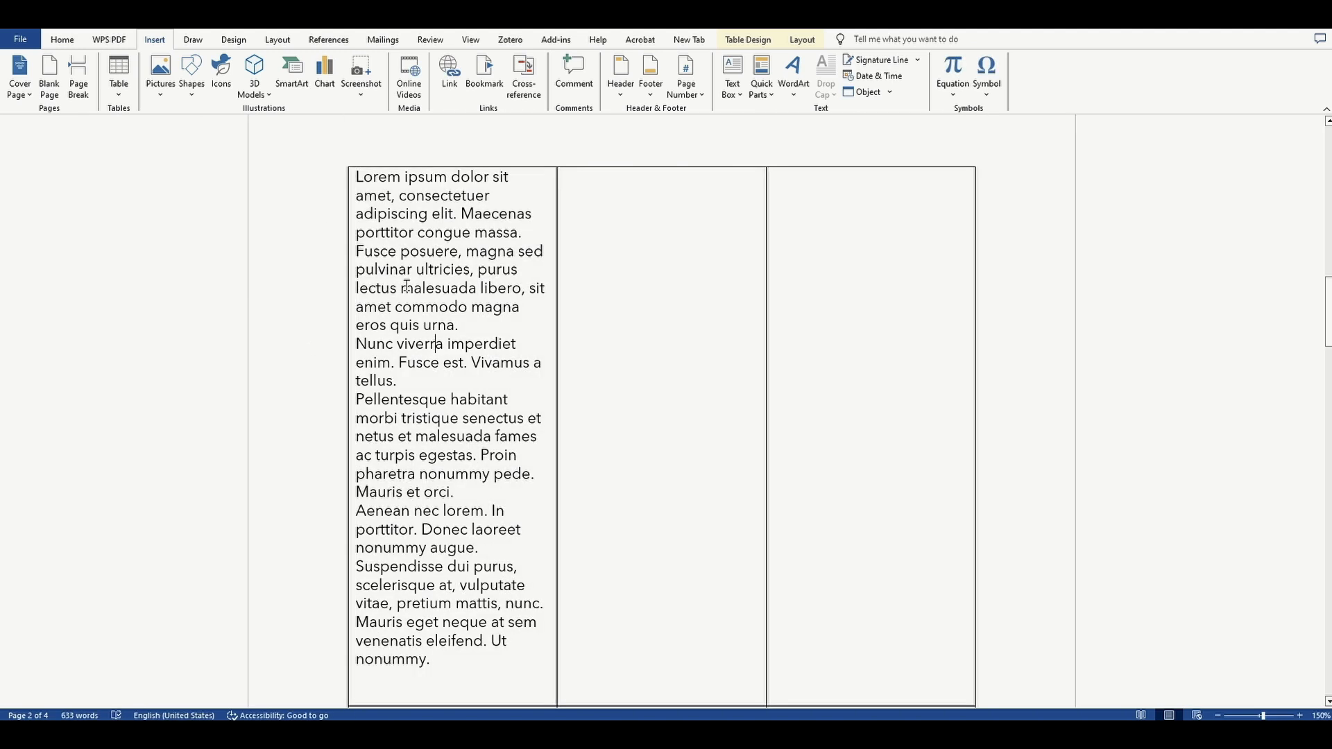
scroll(407, 287, down, 3)
scroll(454, 354, up, 5)
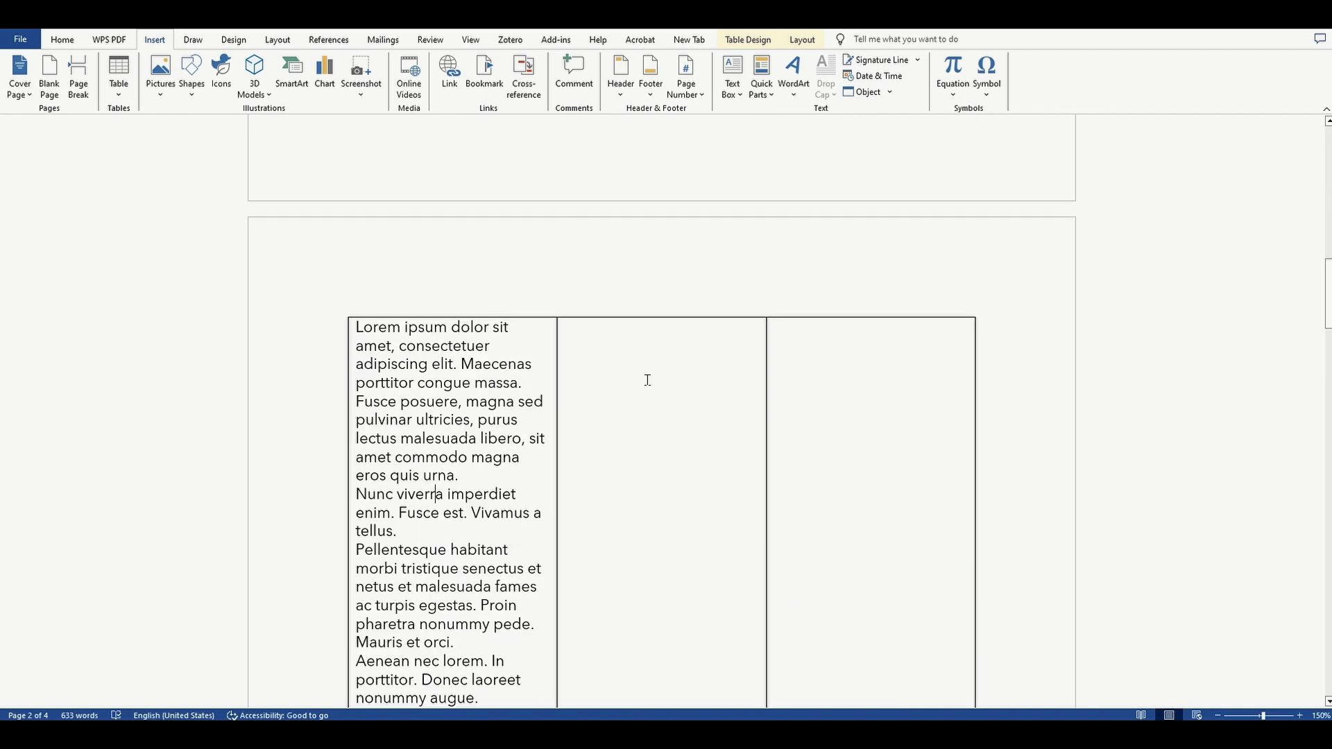
scroll(647, 380, down, 3)
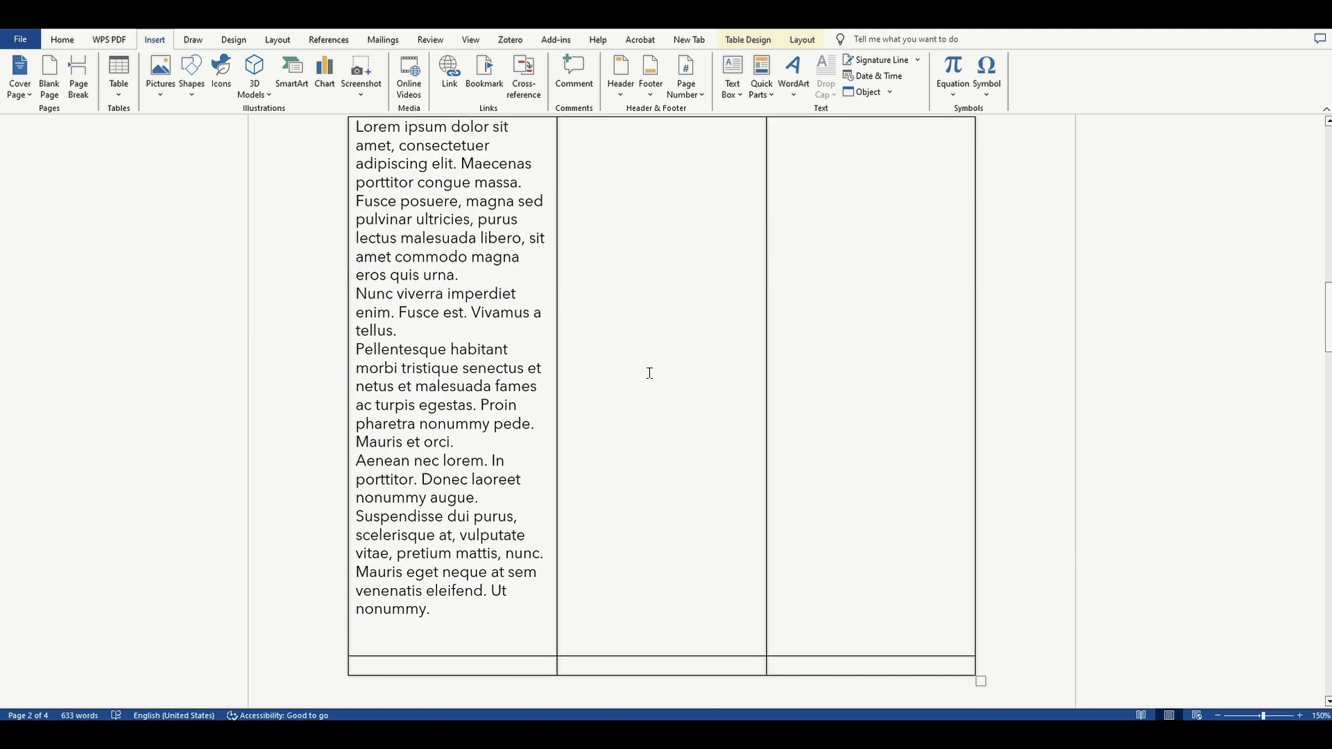
Step: Examine Table 2 under Problem 2, comparing its header row with the marks and percentage values on the following page
scroll(647, 378, down, 13)
scroll(650, 371, down, 1)
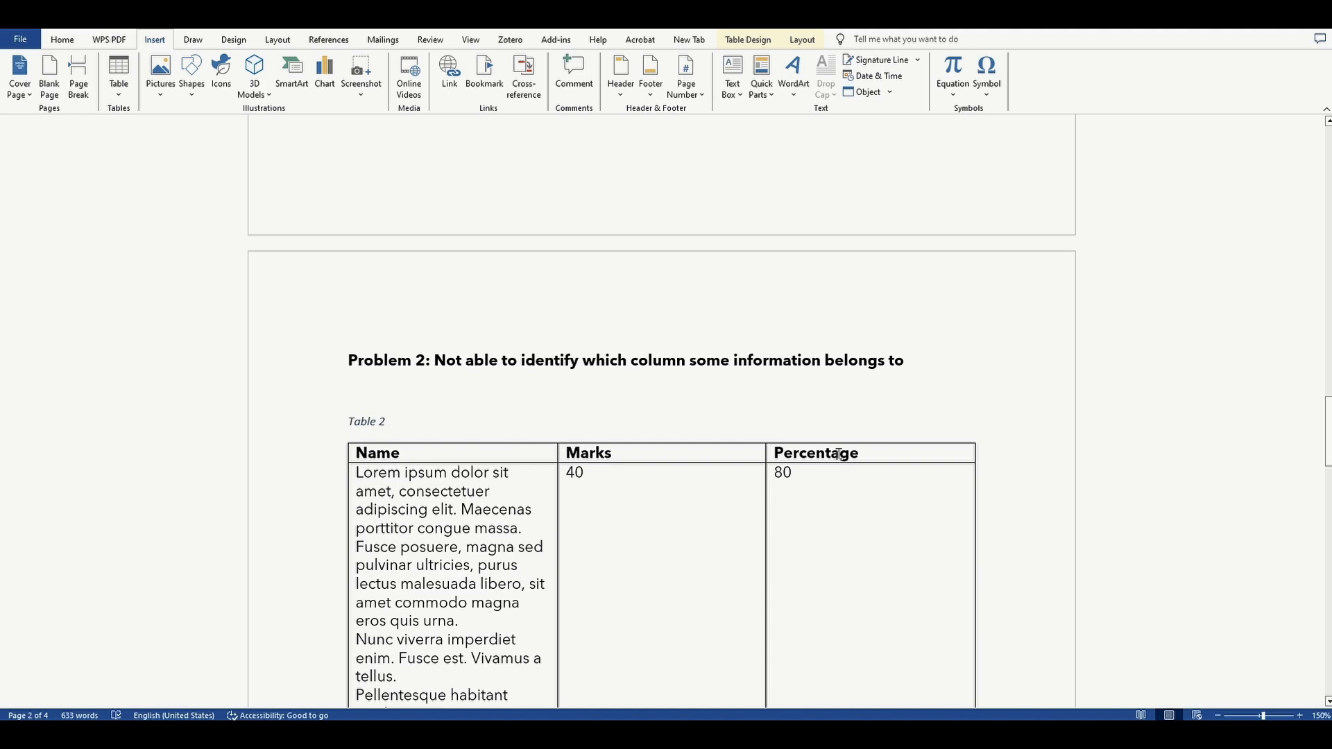
scroll(429, 534, down, 2)
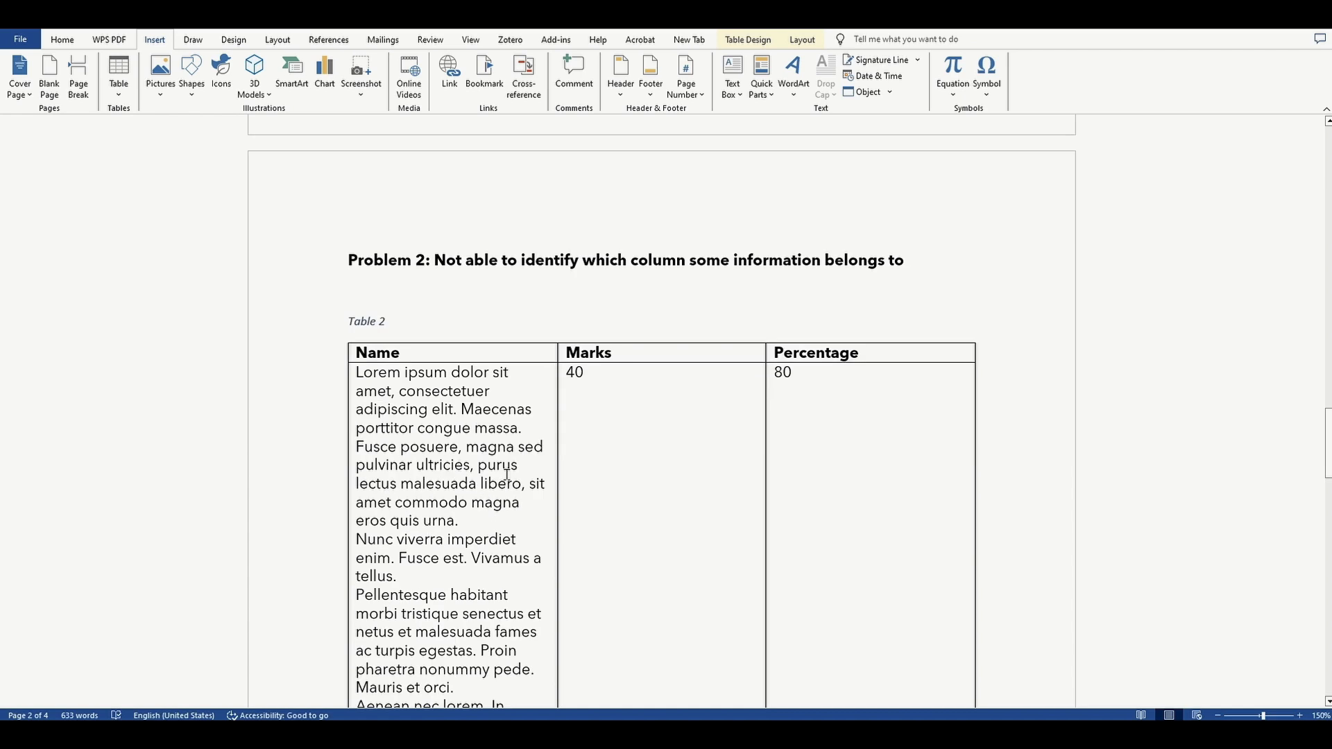
scroll(460, 400, down, 8)
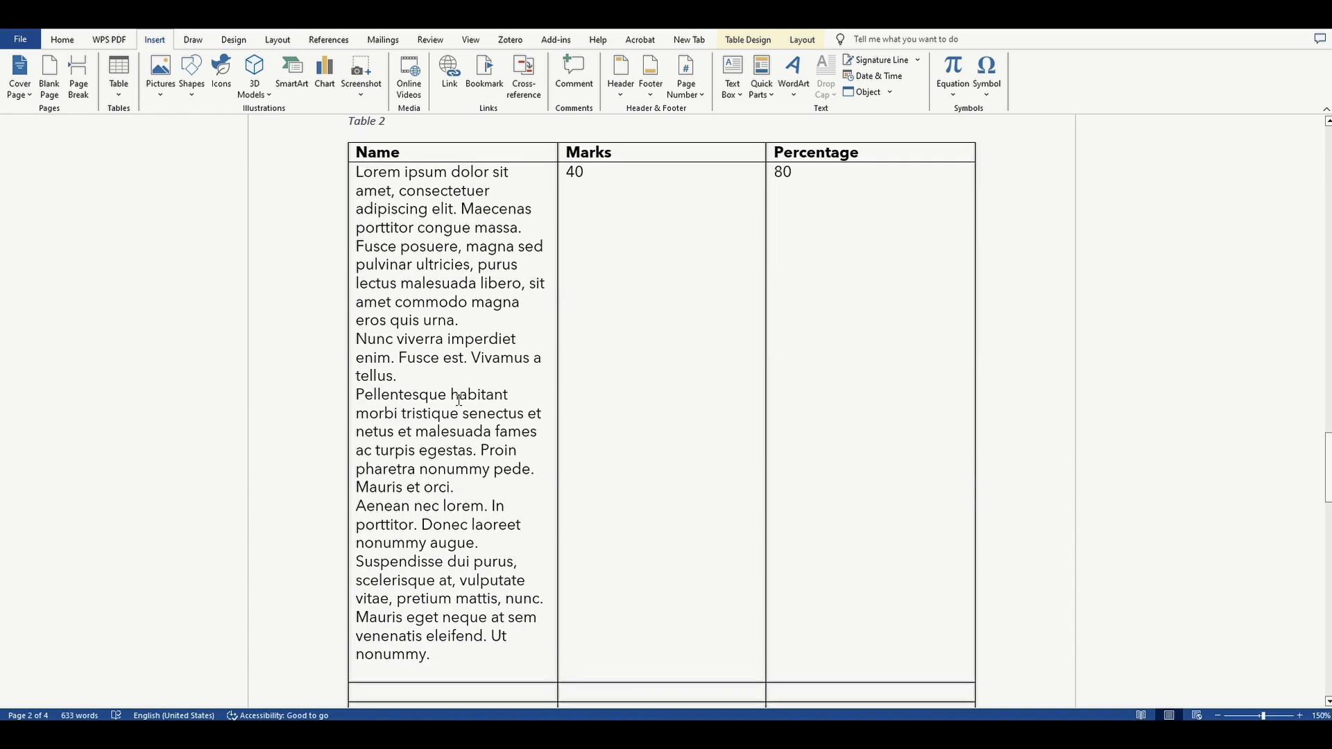
scroll(459, 401, down, 20)
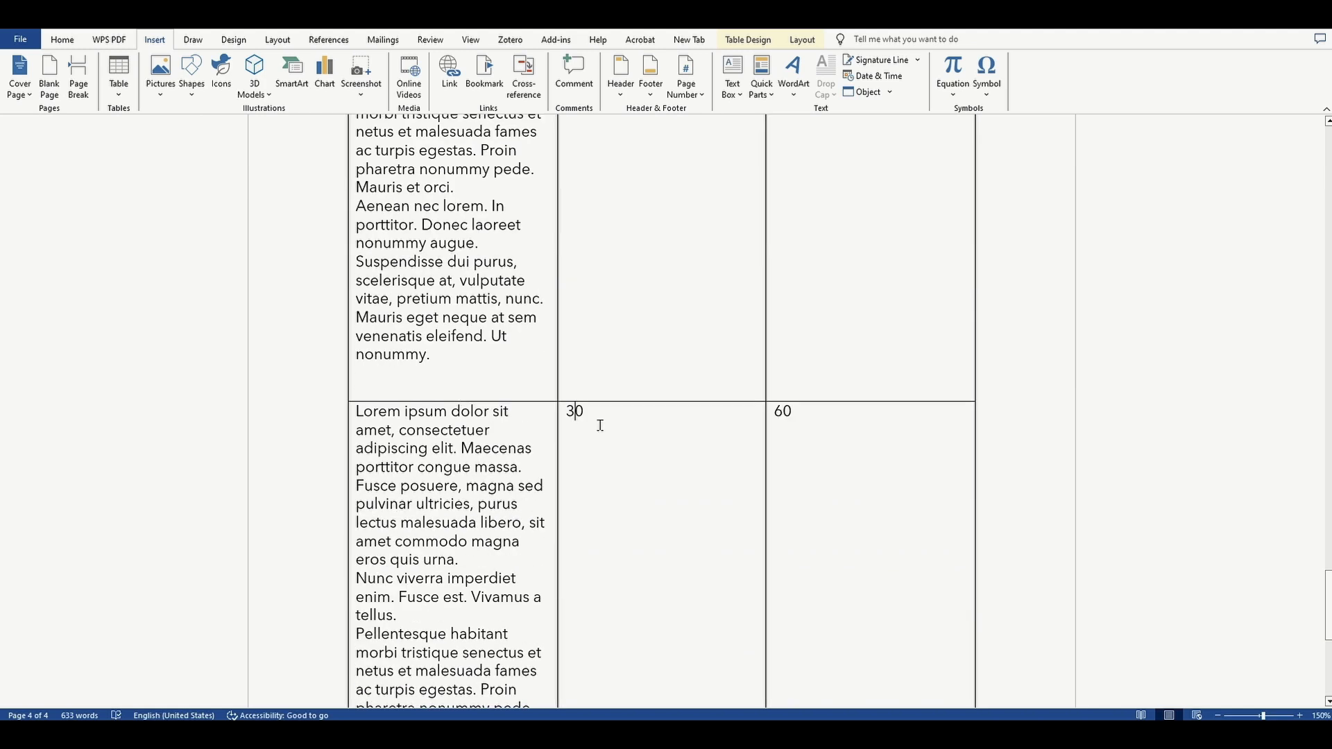
click(788, 432)
scroll(855, 421, up, 3)
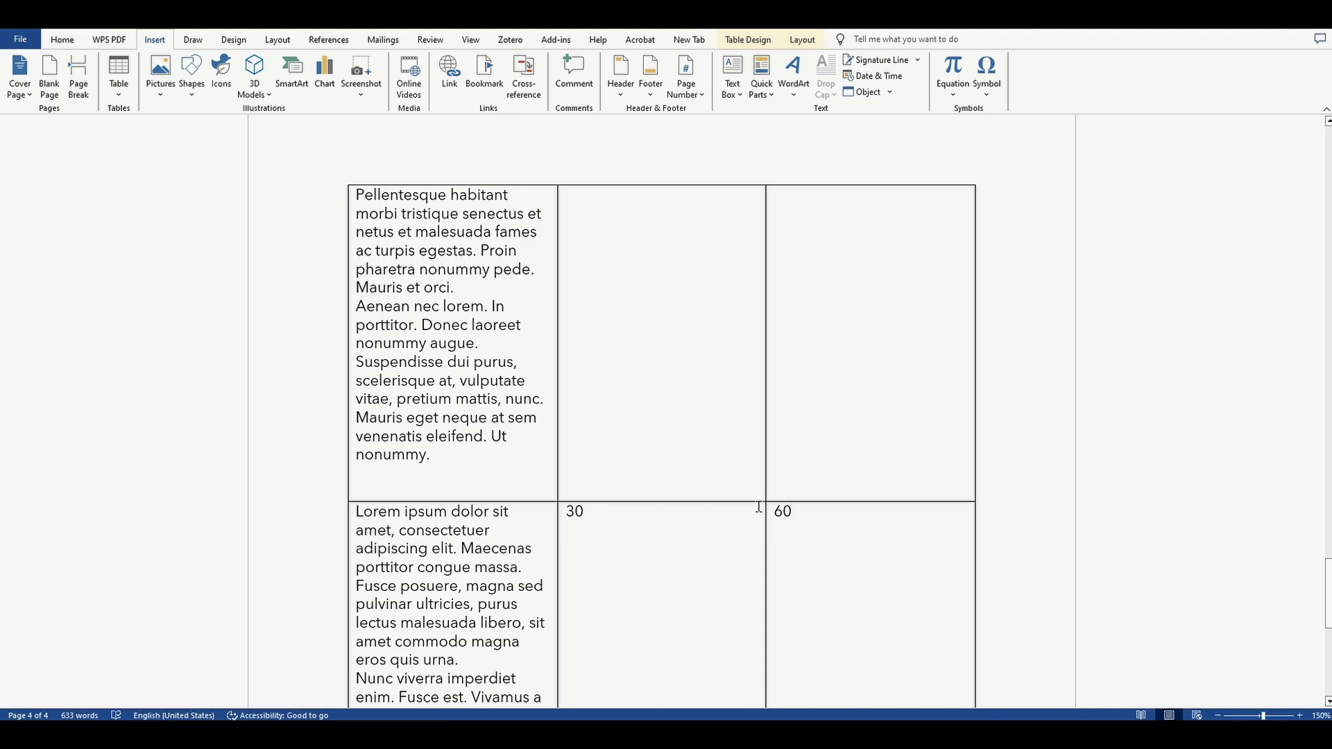
double_click(782, 512)
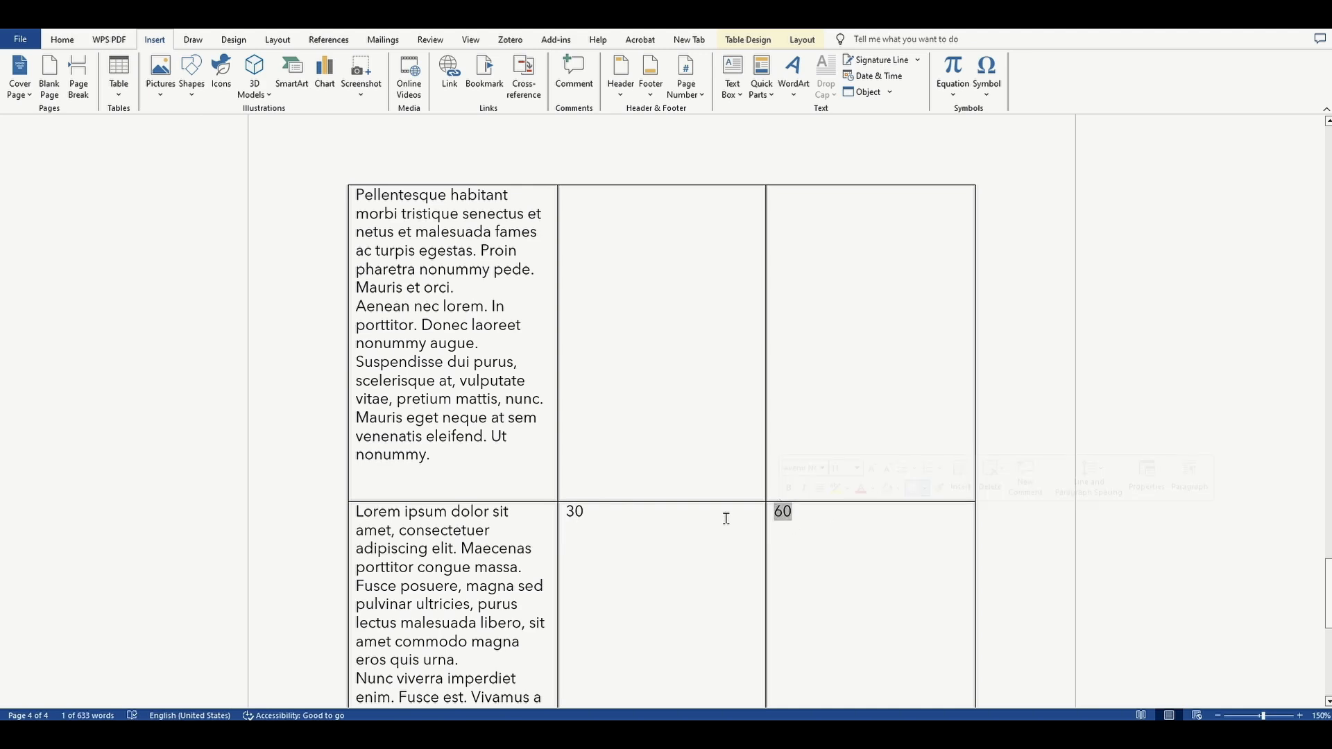
scroll(719, 527, up, 15)
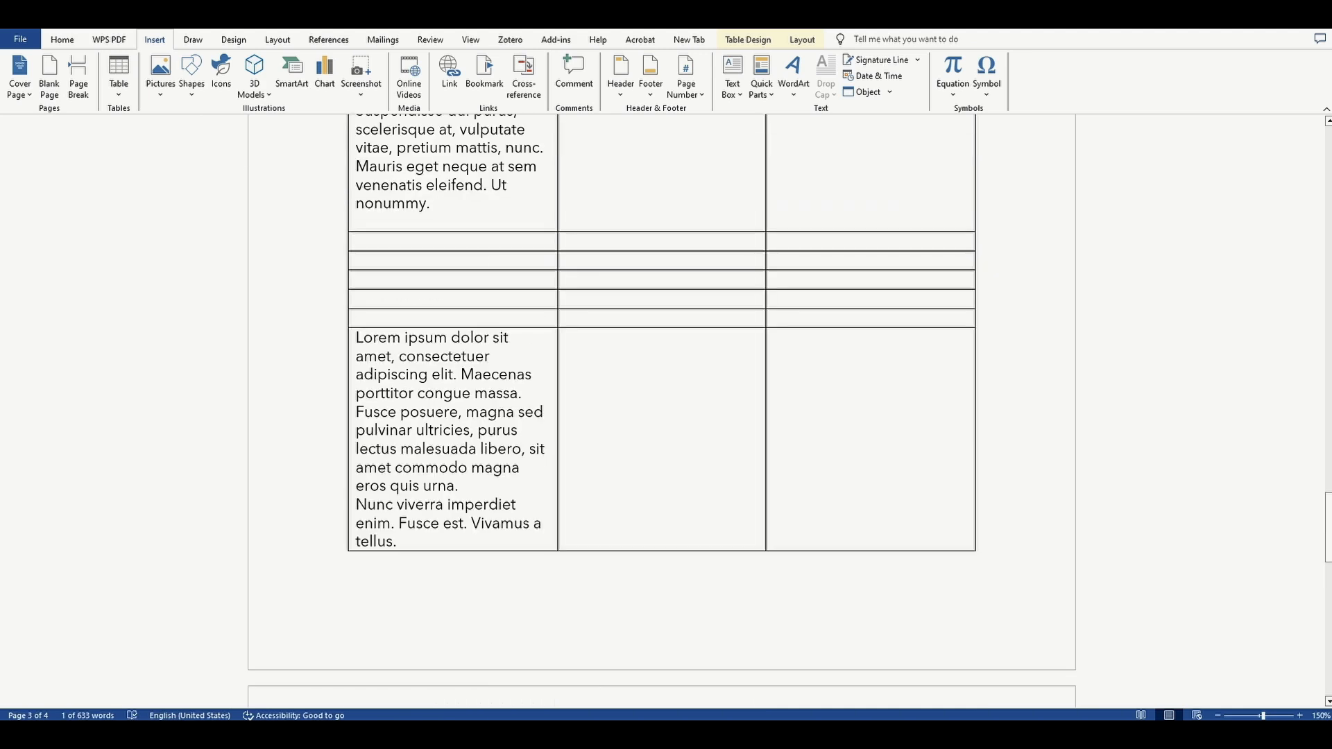
scroll(422, 461, up, 4)
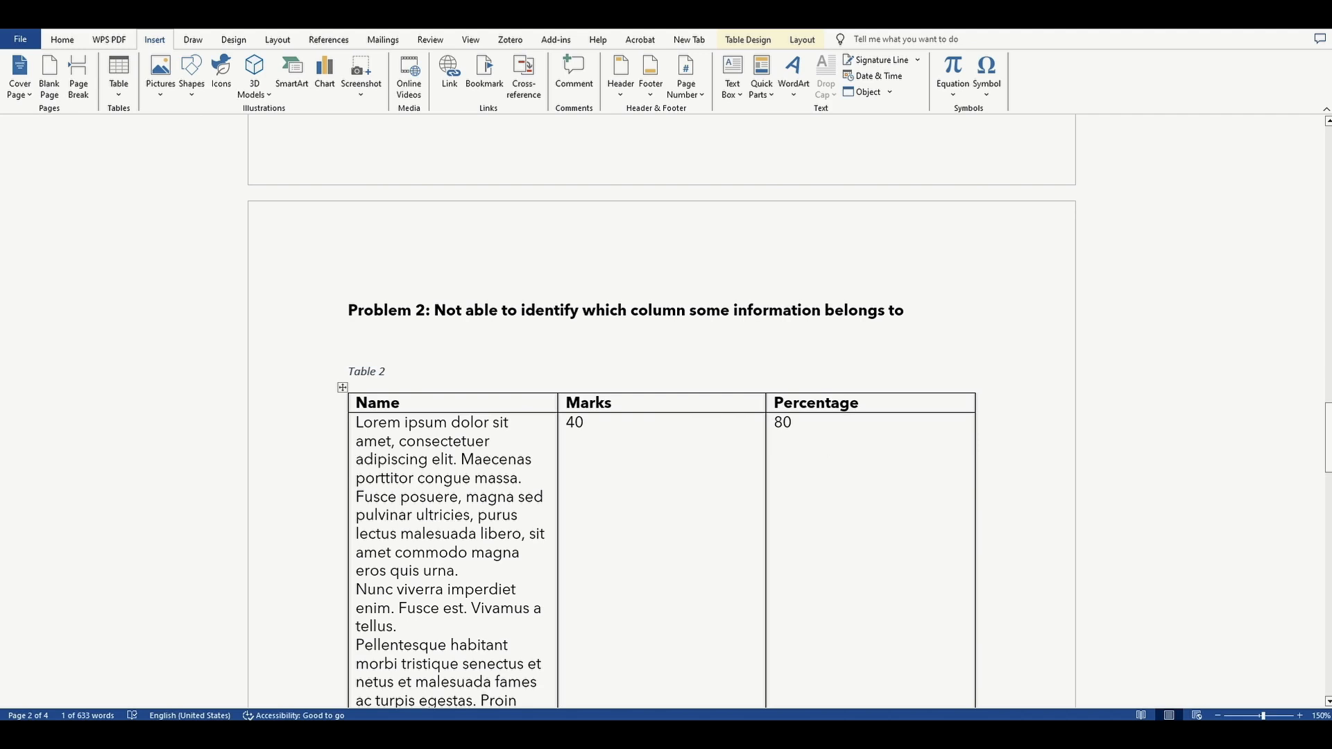
Step: Set Table 2's Name, Marks and Percentage row to repeat as header row at the top of each page
click(333, 411)
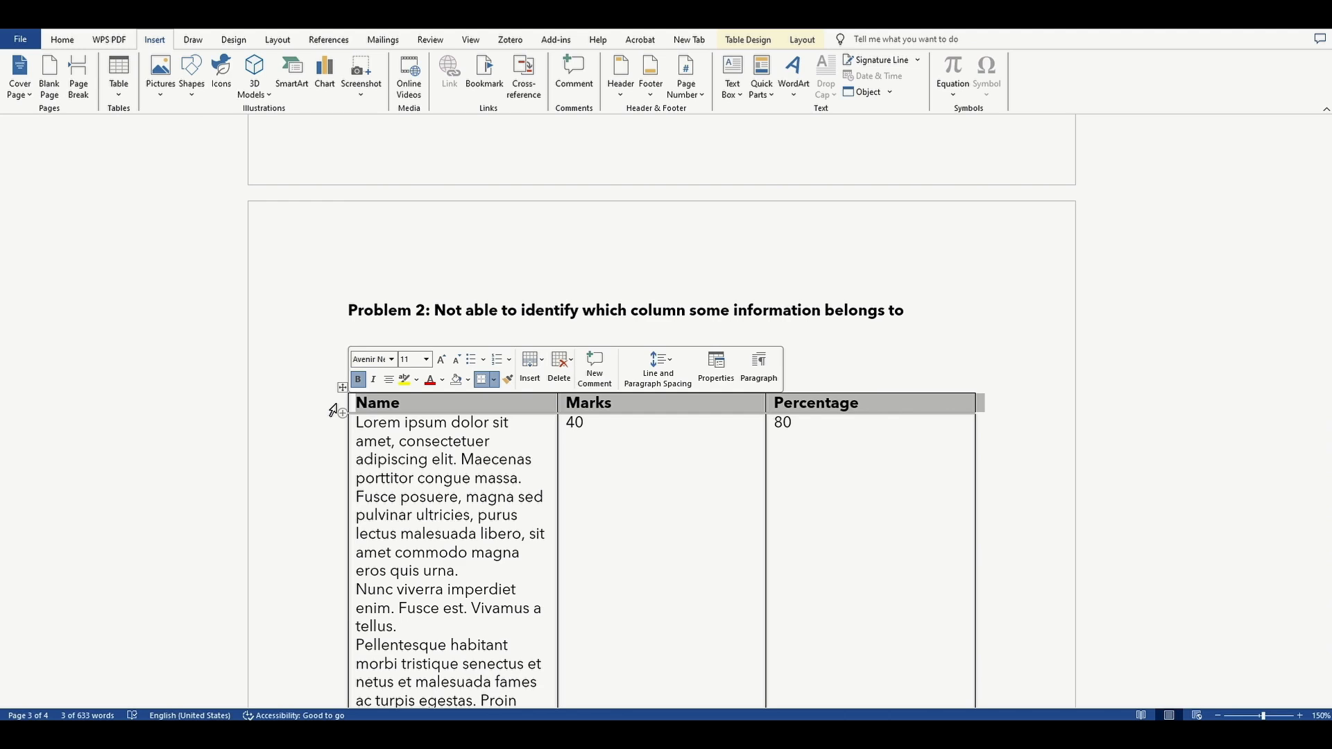
right_click(375, 402)
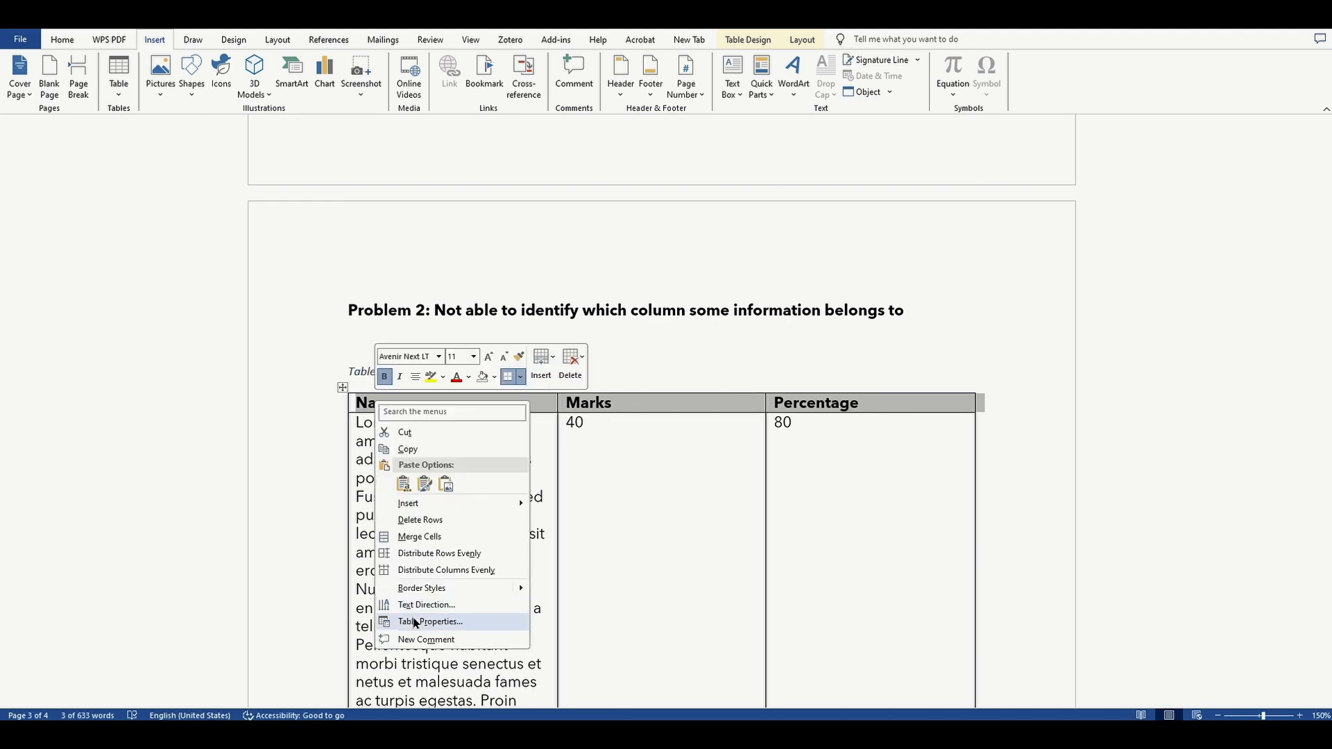
click(415, 622)
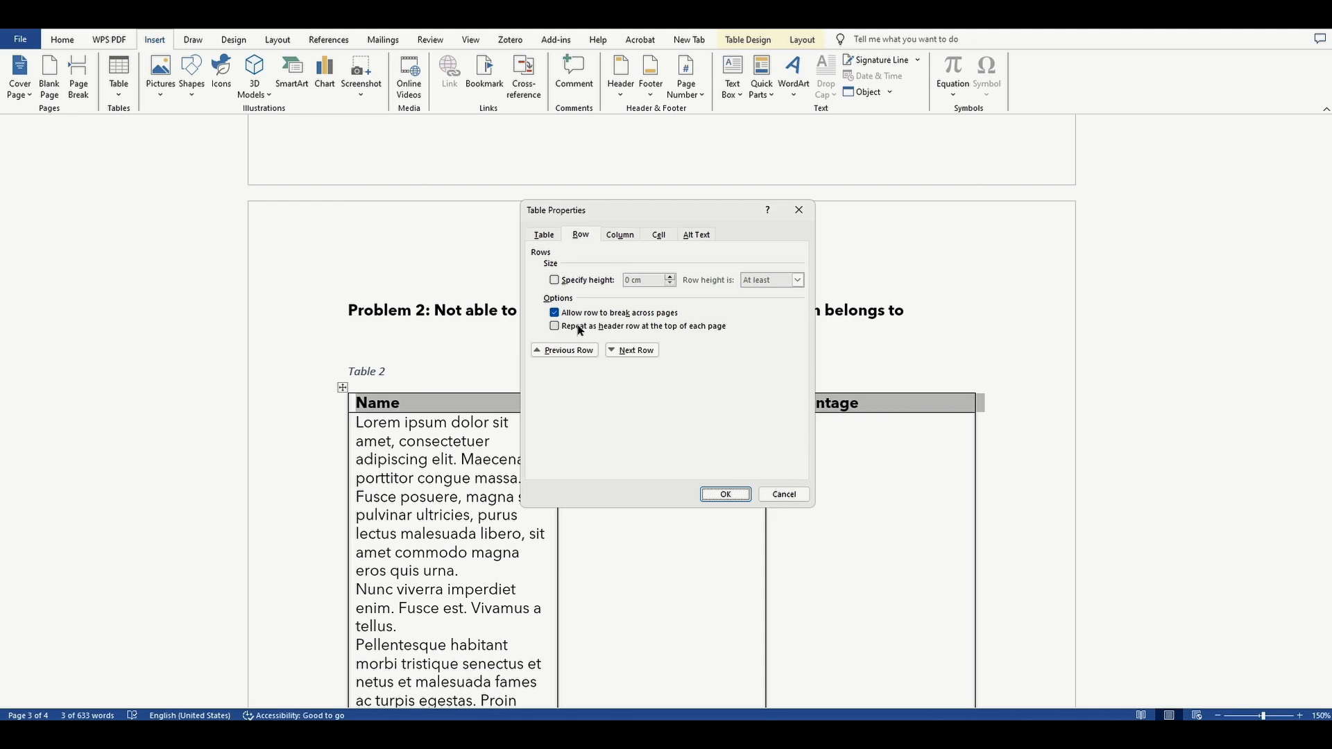
click(626, 327)
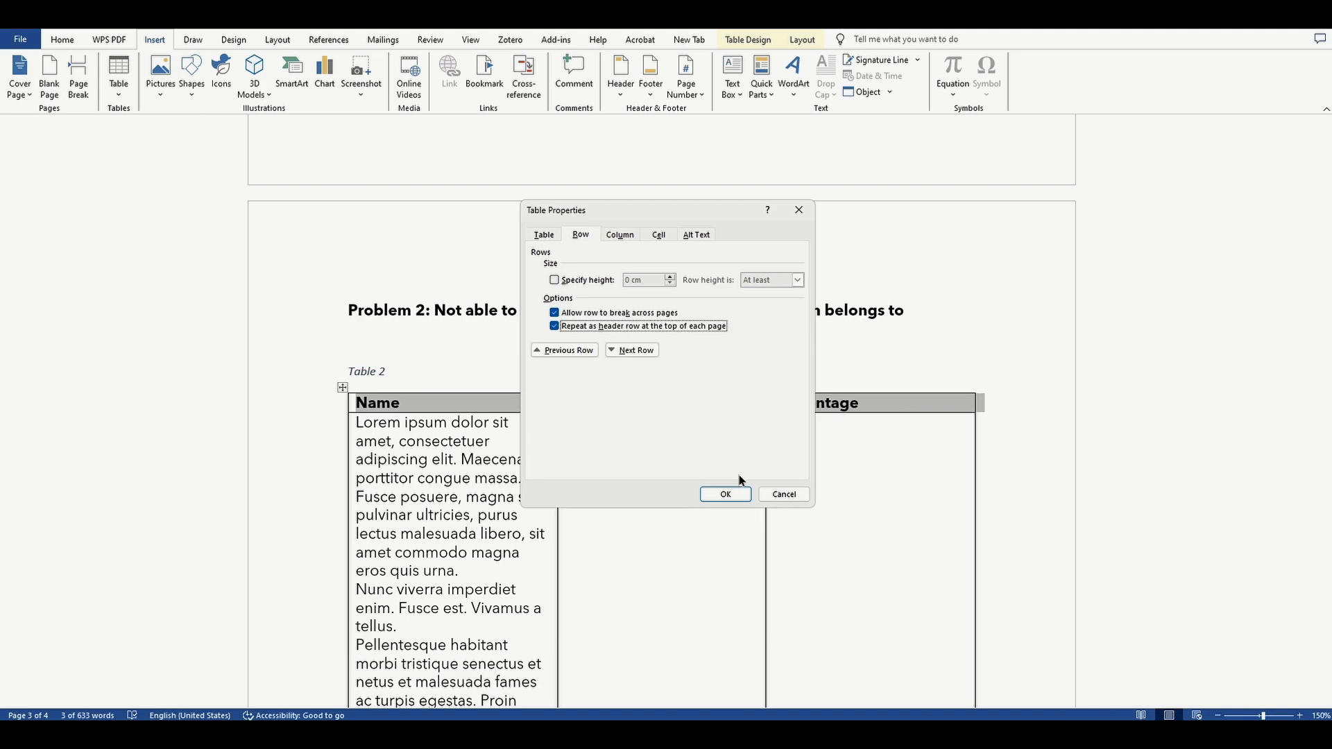
click(725, 494)
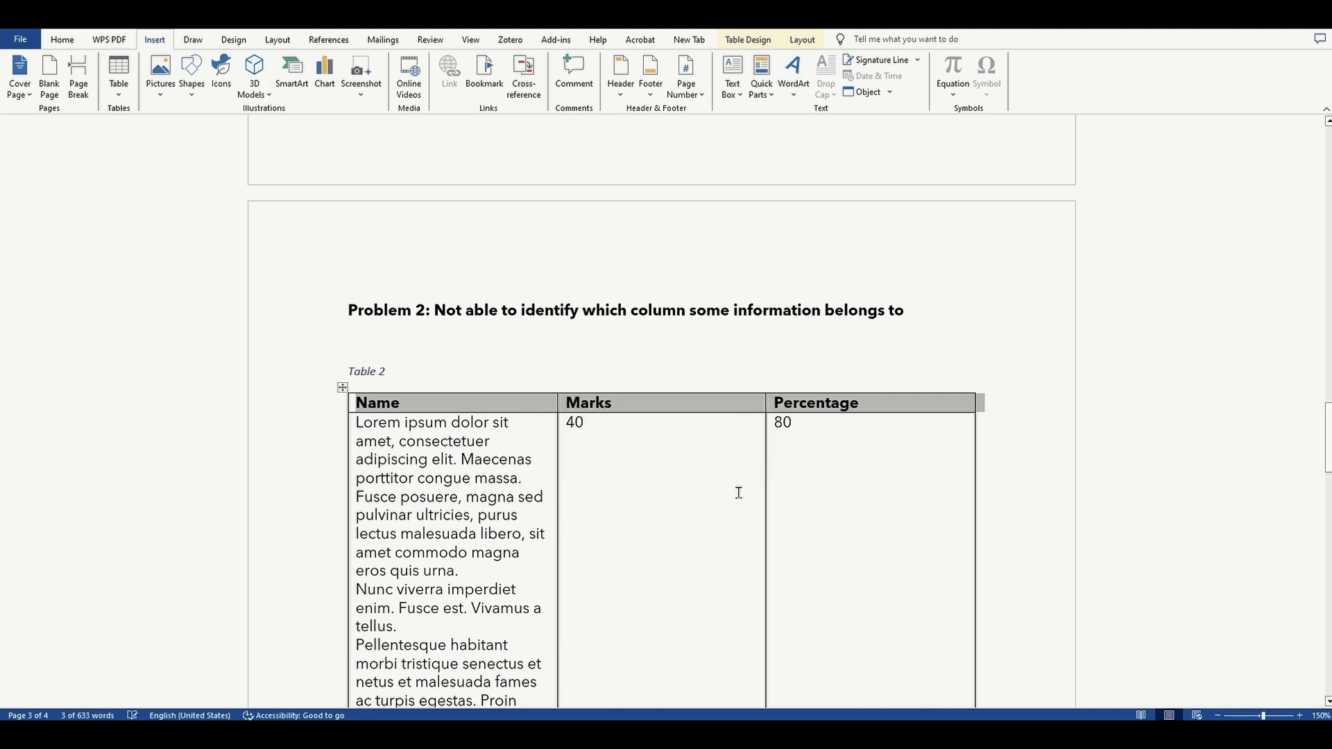
Step: Check the header row of Table 2 on its continuation page against the marks and percentage values below it
scroll(739, 492, down, 15)
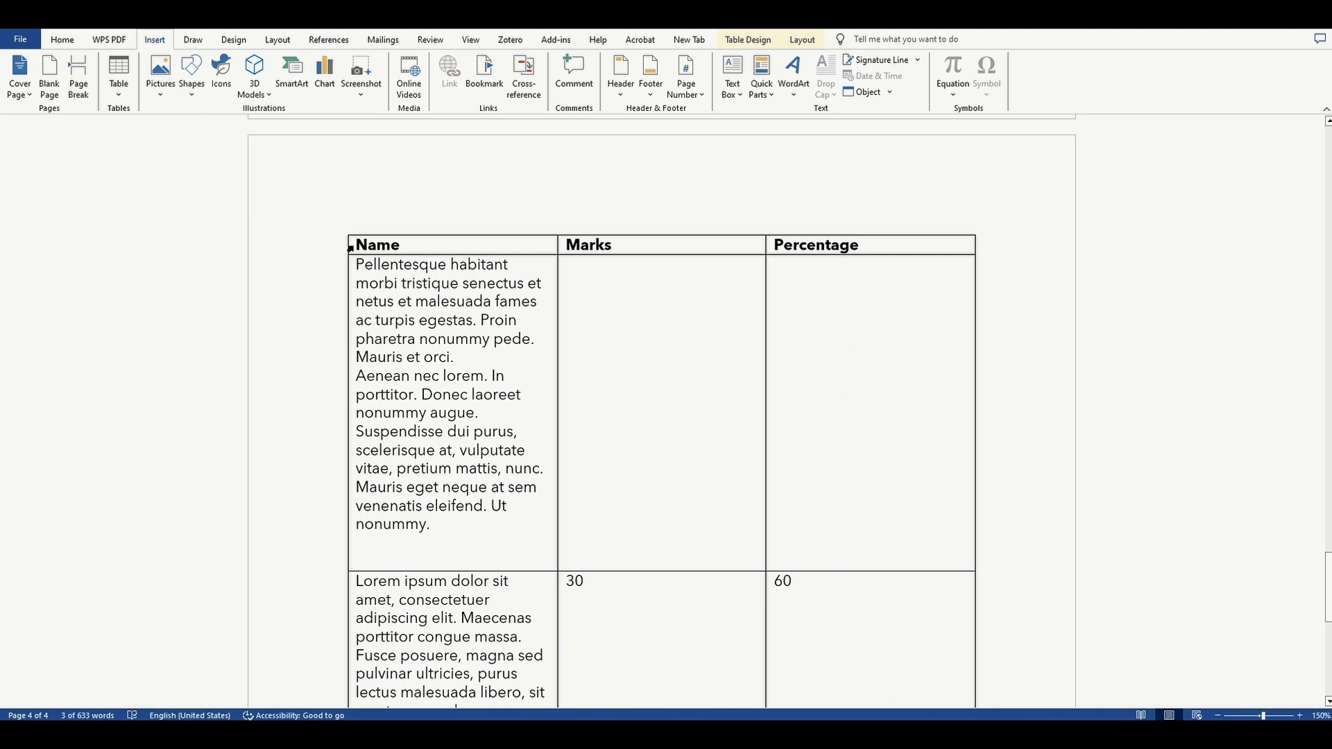
click(319, 252)
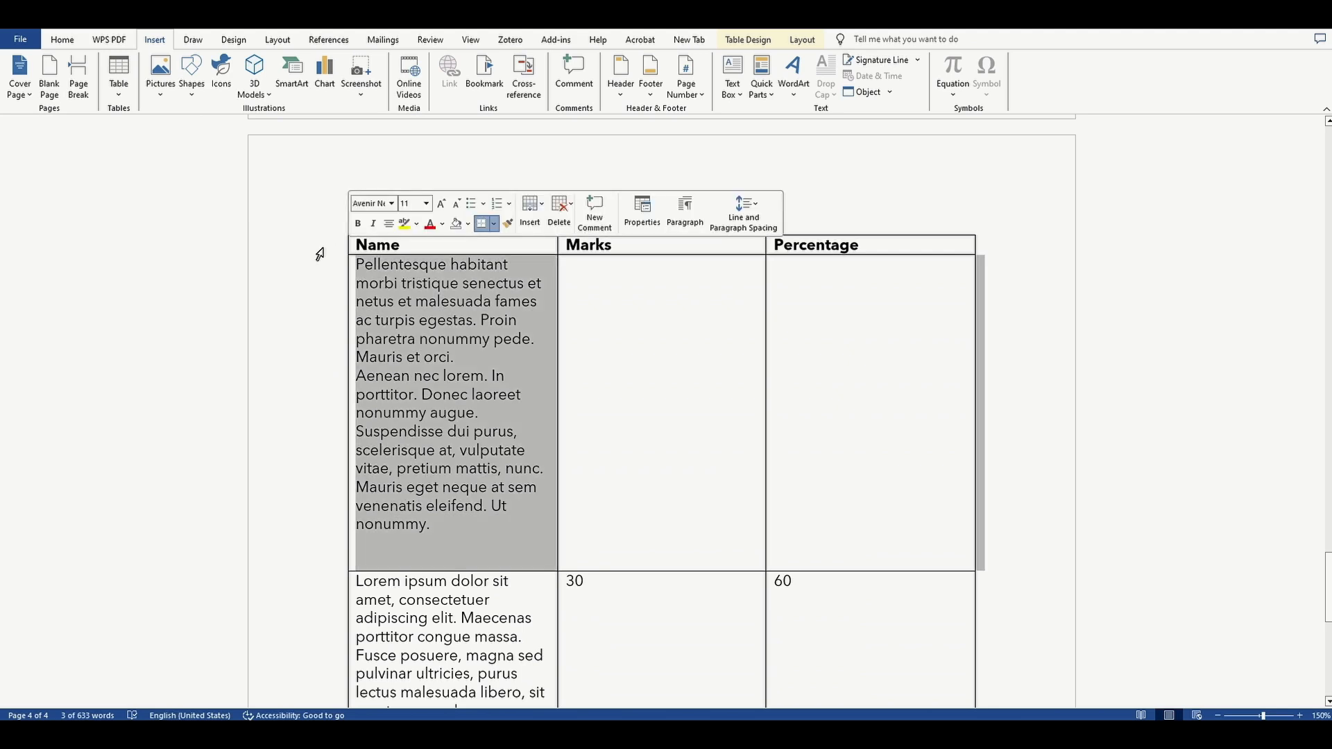
scroll(689, 381, down, 2)
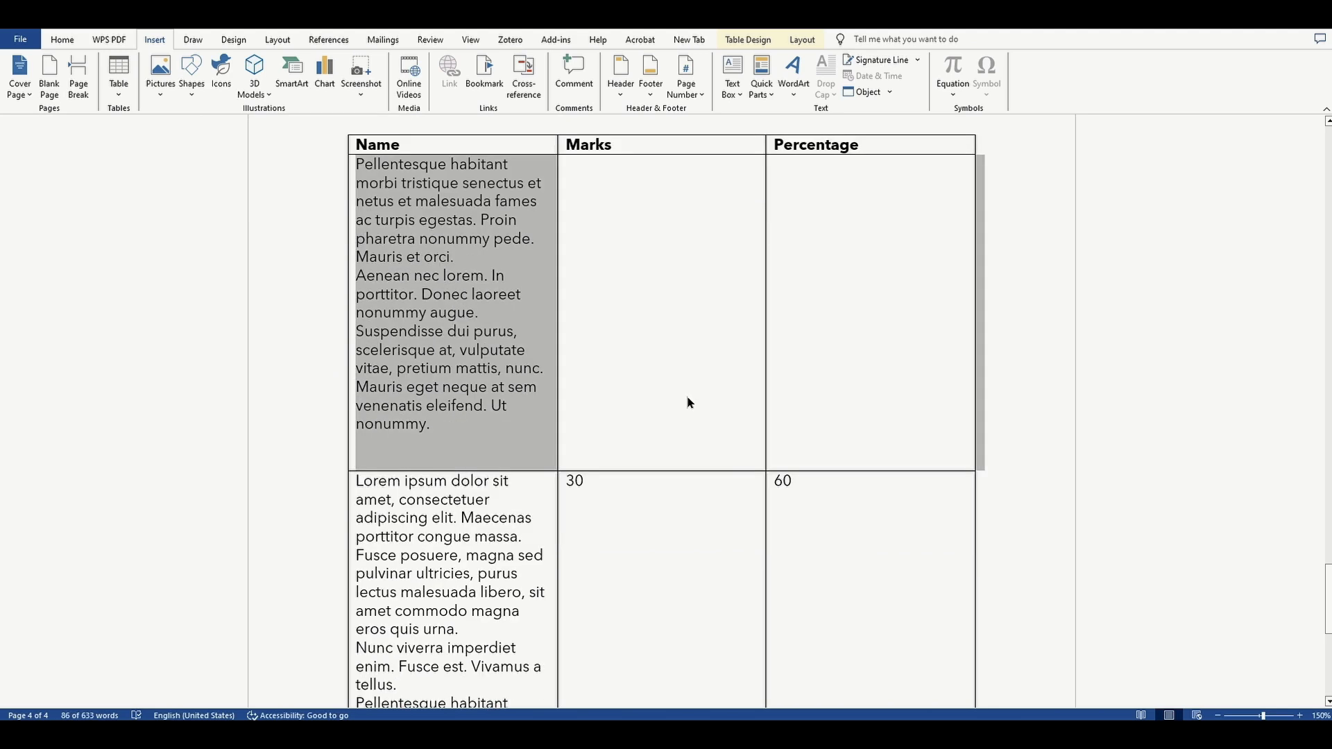
click(601, 485)
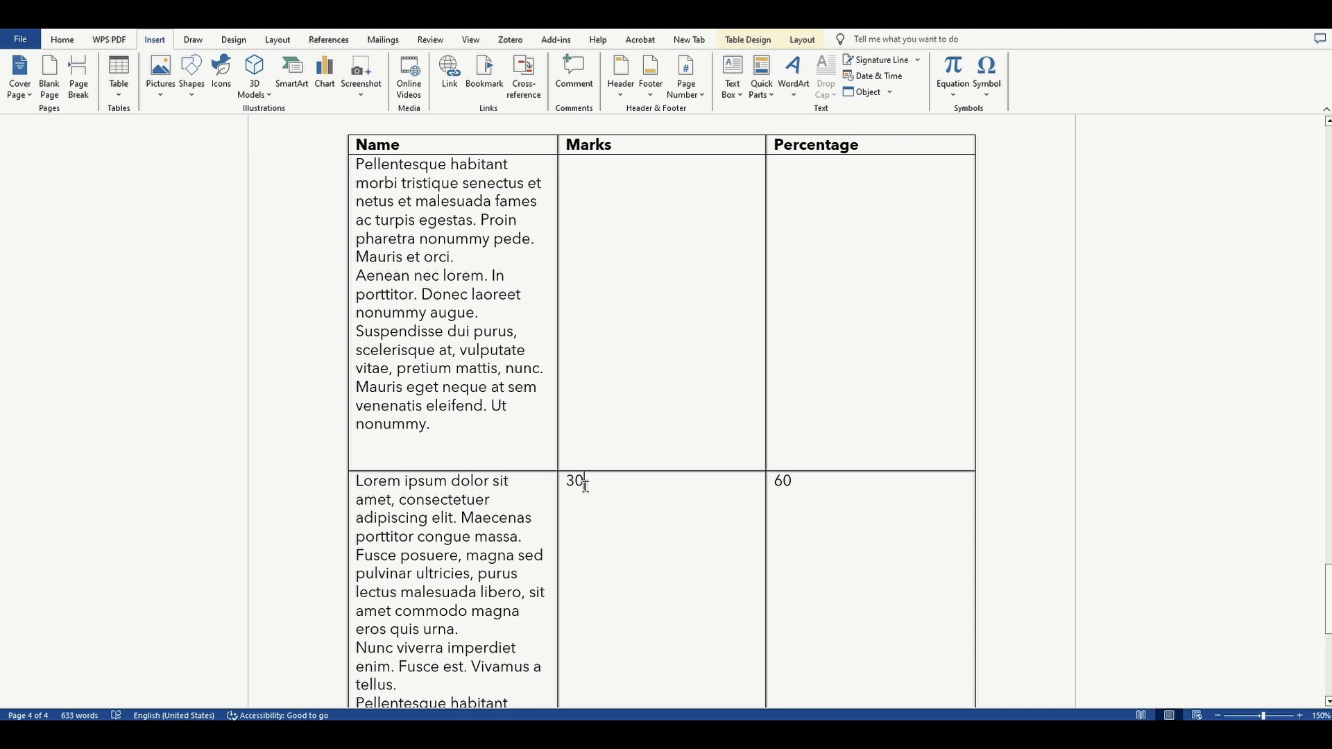
click(580, 152)
click(781, 480)
scroll(803, 475, down, 10)
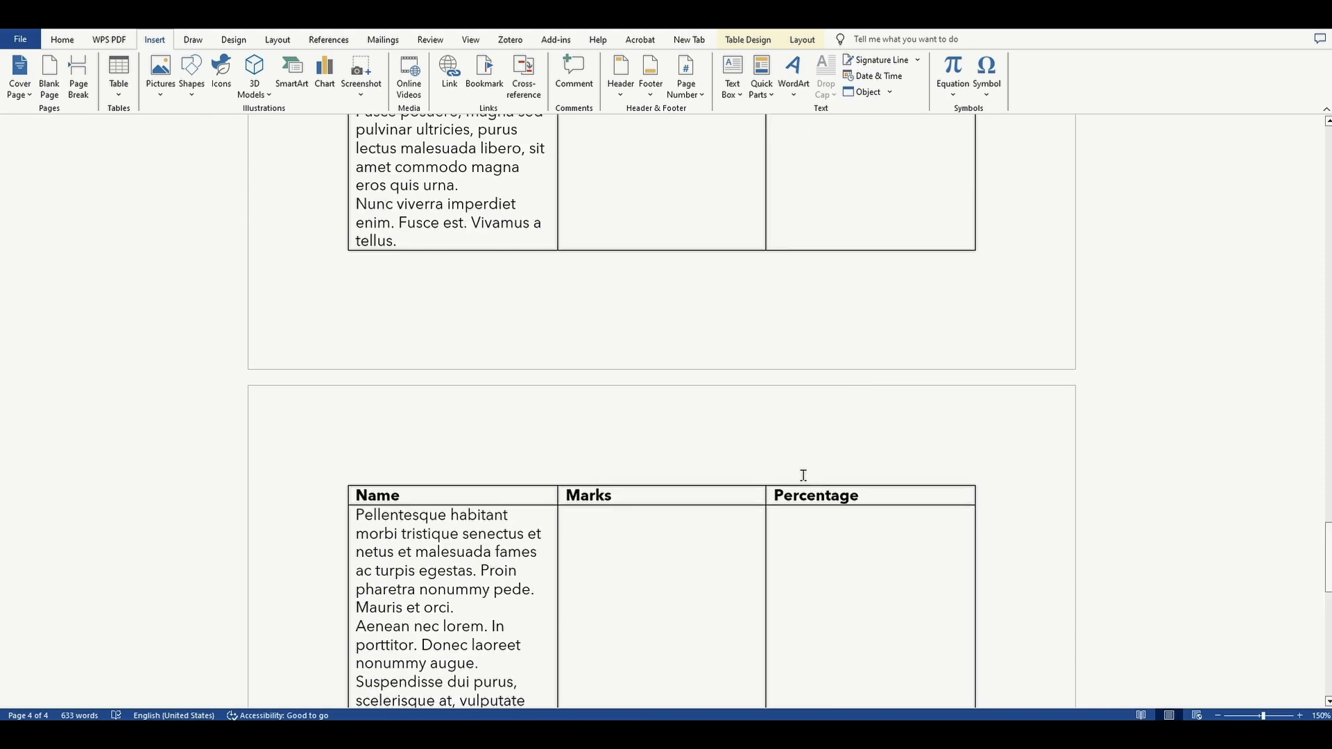
Step: Review both tables from the start of the document, checking Table 1's unbroken rows and Table 2's repeated header
scroll(803, 475, down, 15)
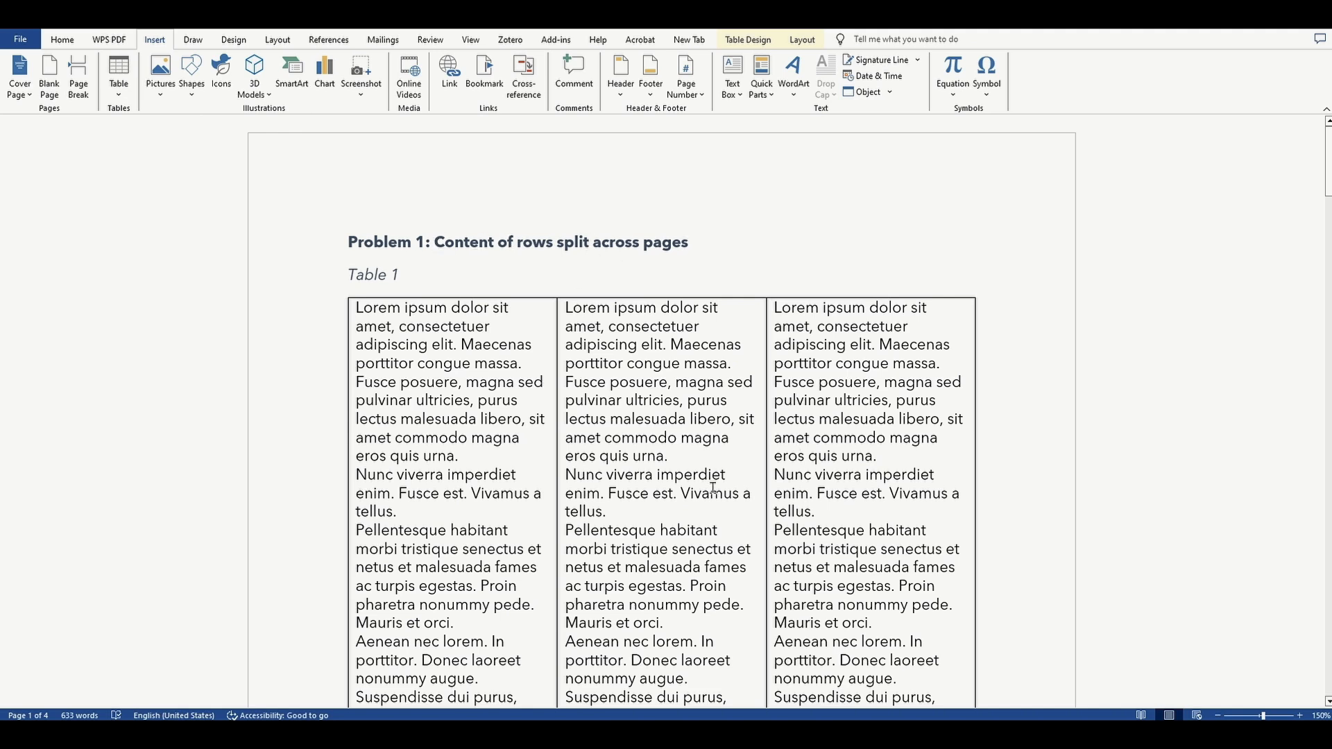
scroll(714, 487, down, 7)
scroll(819, 496, down, 15)
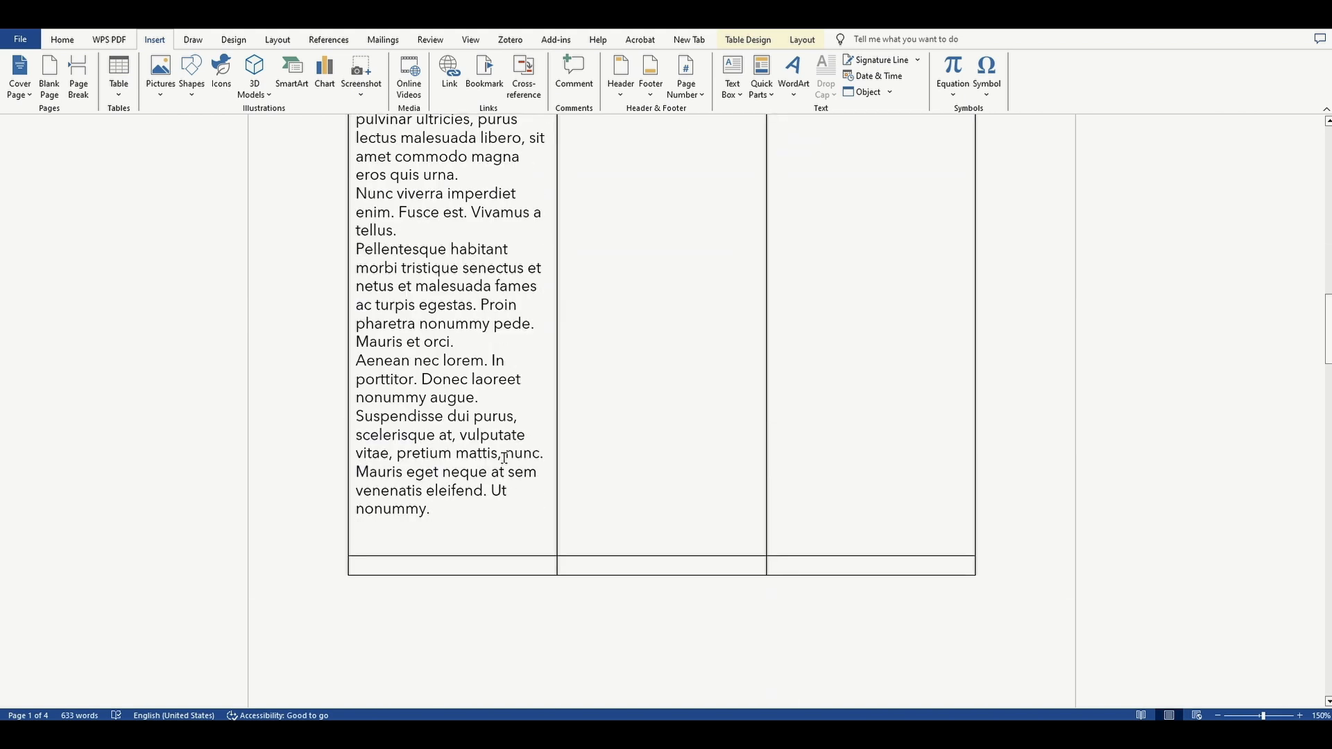
scroll(818, 497, down, 4)
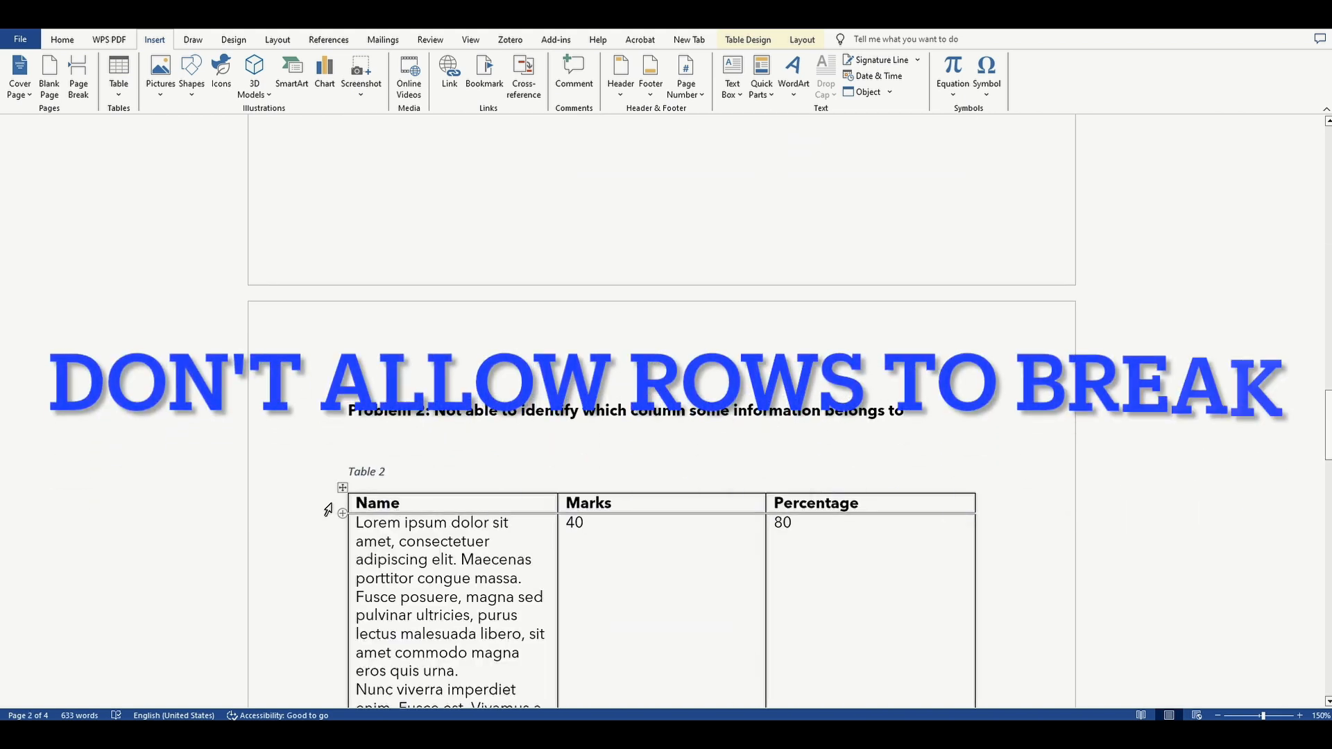
scroll(758, 559, down, 15)
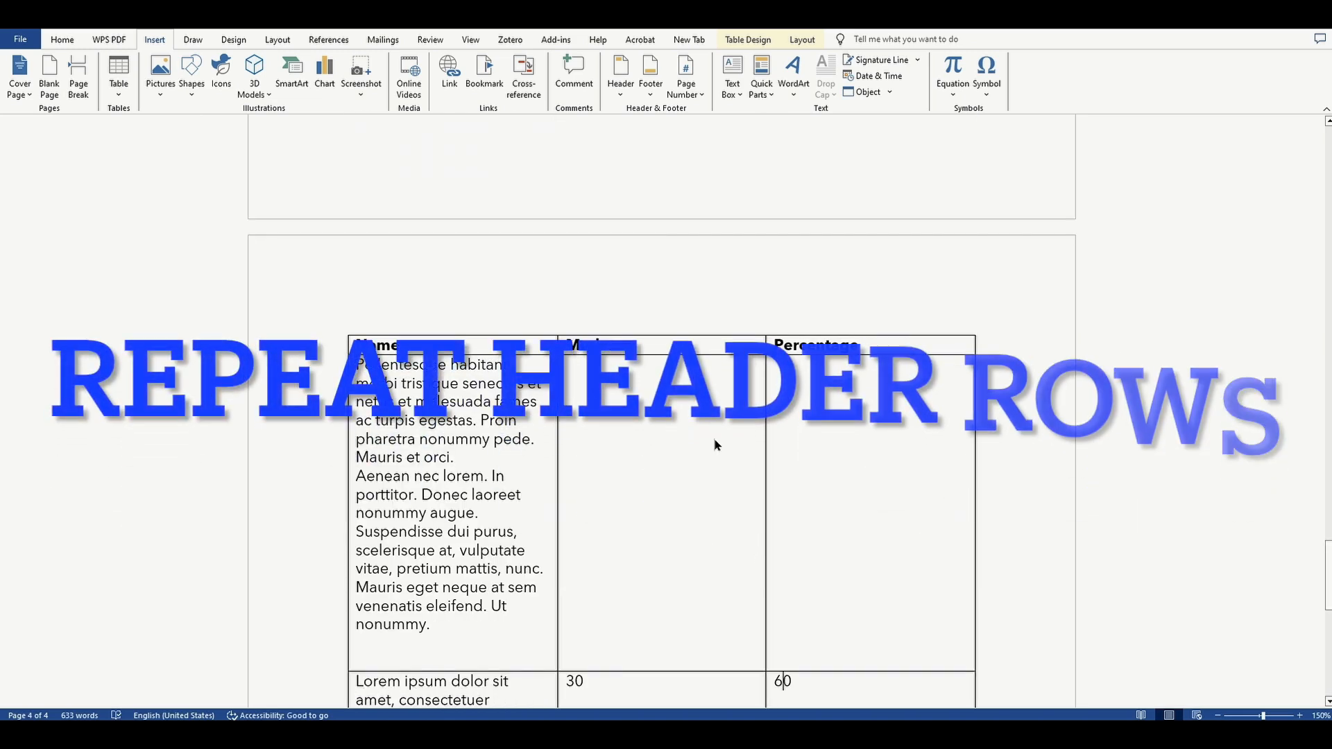
scroll(756, 485, down, 3)
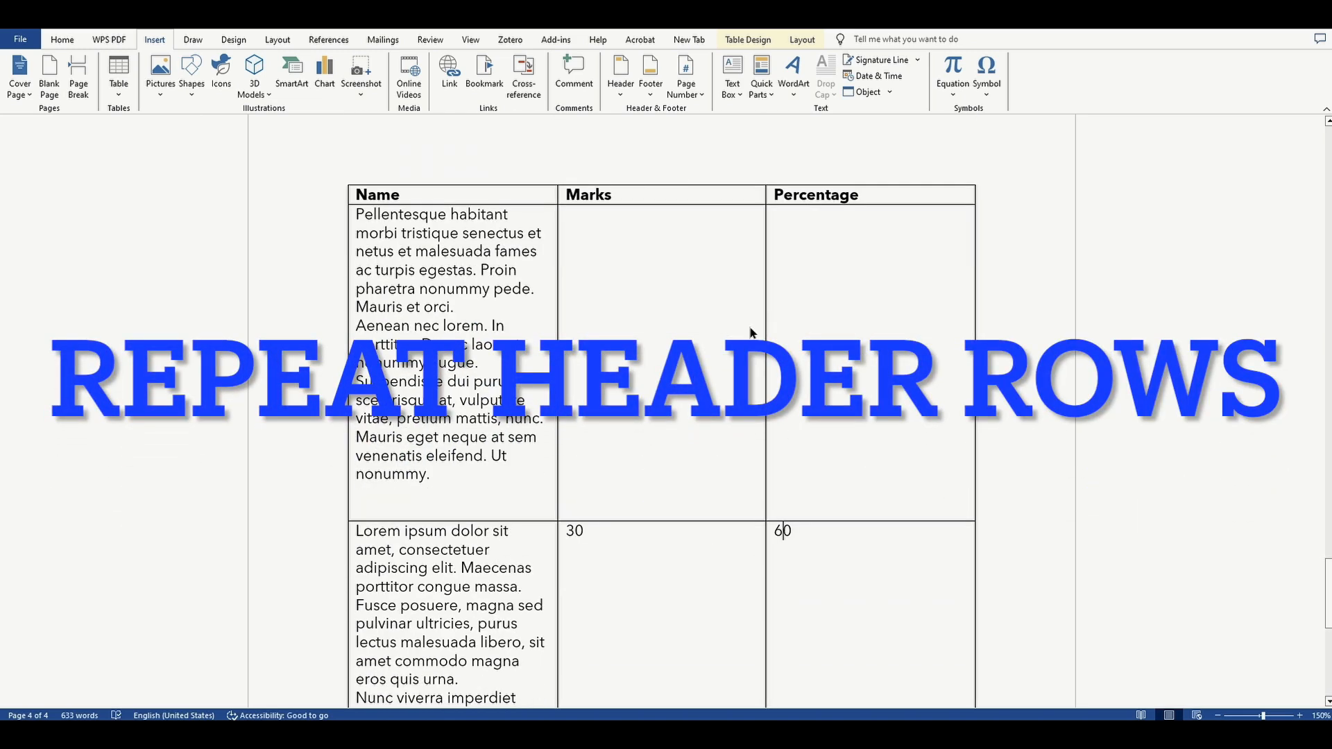